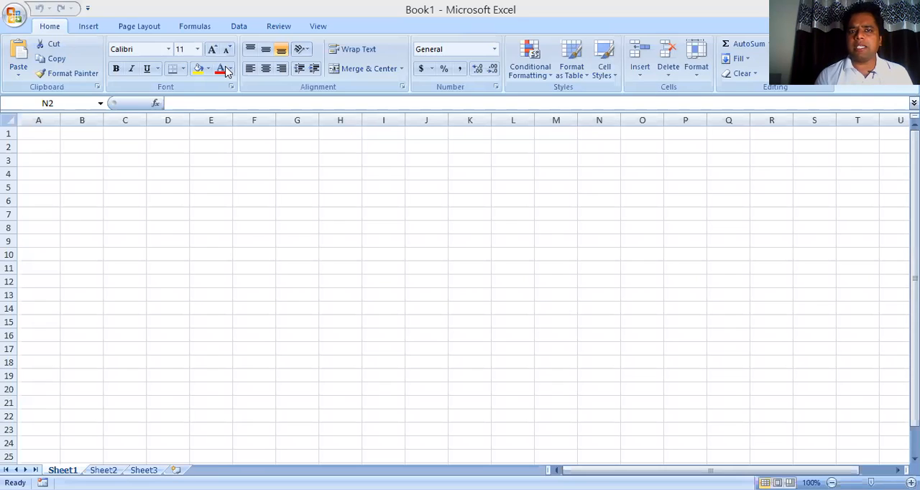
Enable the Developer tab in the ribbon through the Excel options and show its commands
left_click(88, 14)
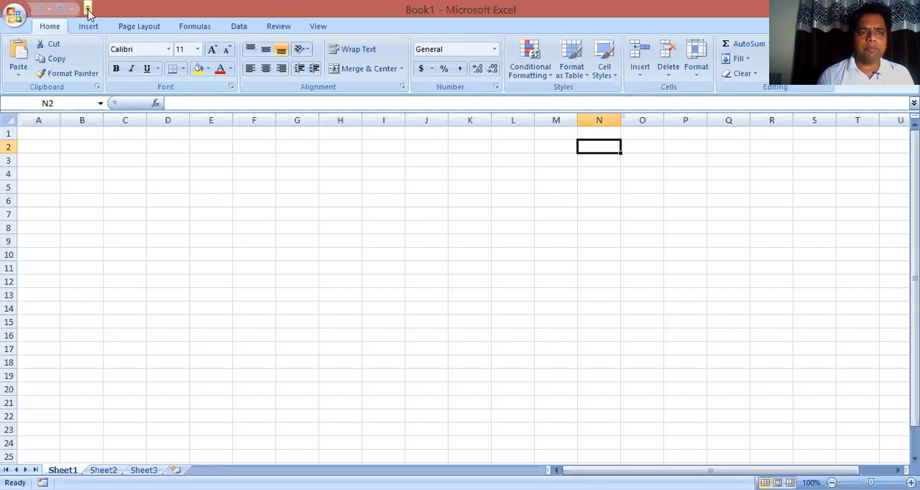
left_click(89, 12)
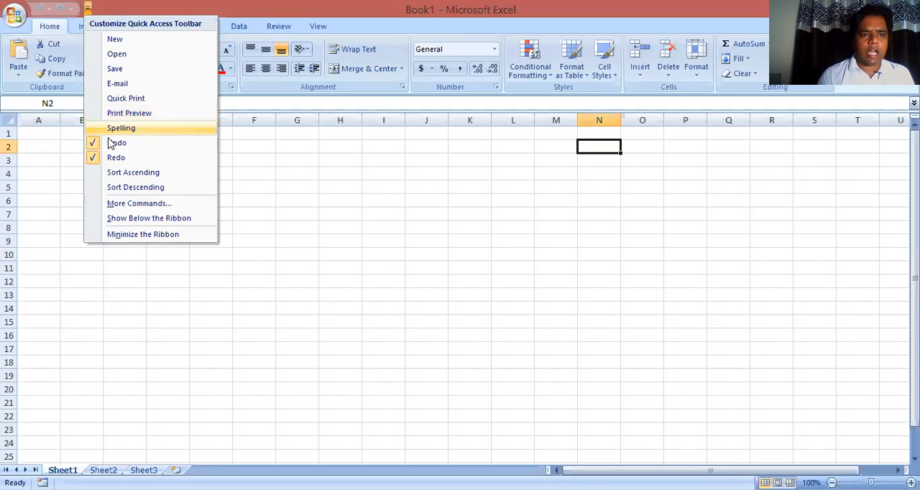
left_click(117, 203)
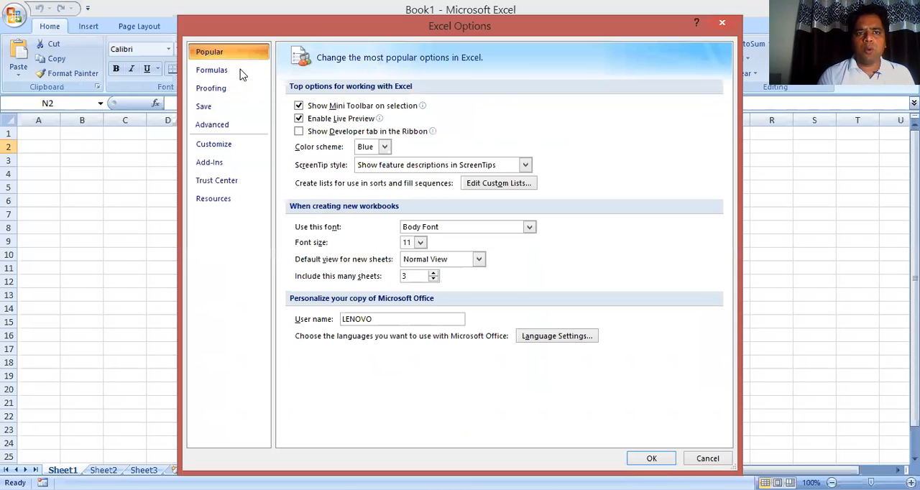
left_click(312, 136)
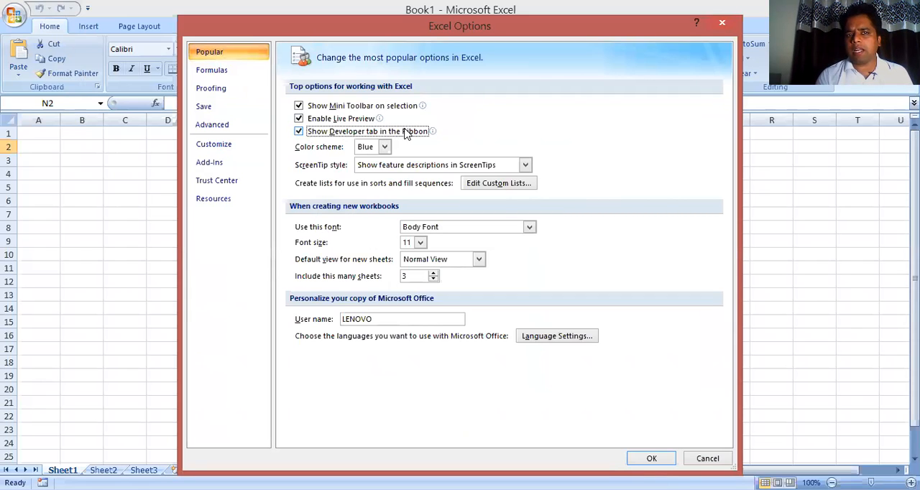
left_click(650, 459)
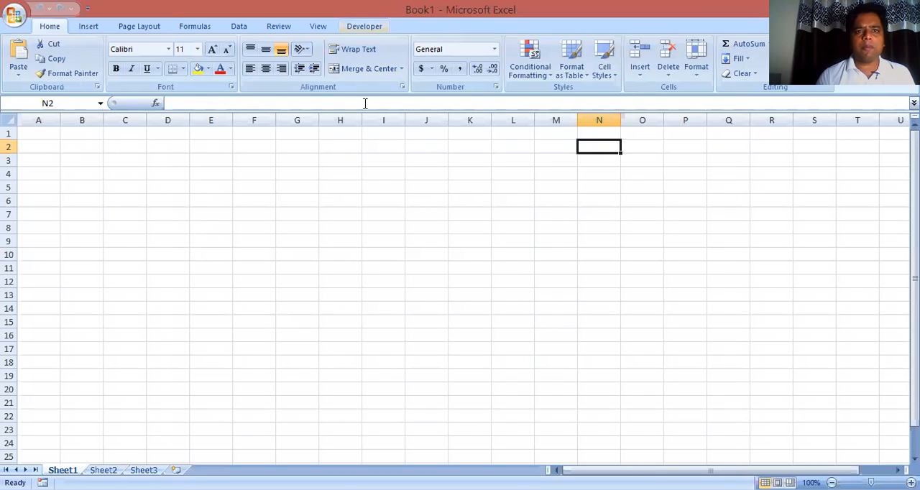
left_click(365, 27)
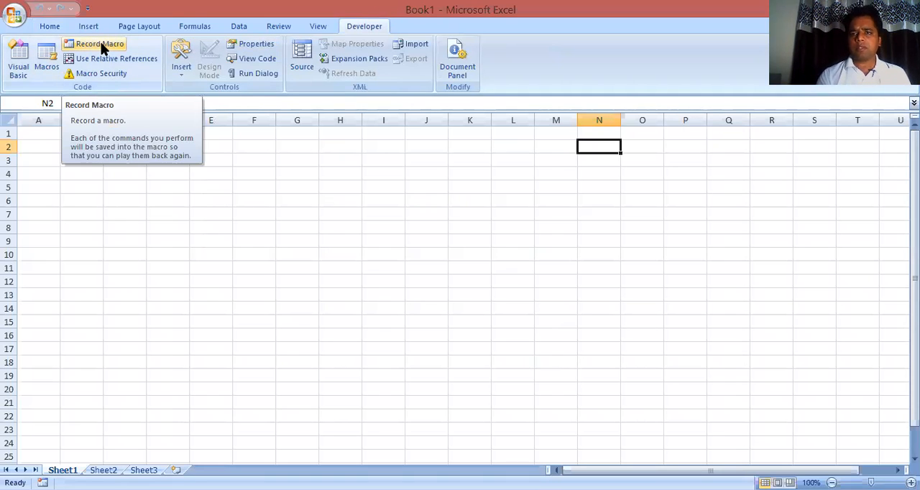
Enter the title "OUTWARD SUPPLY FOR THE MONTH OF JULY 2020" in cell A1
left_click(135, 174)
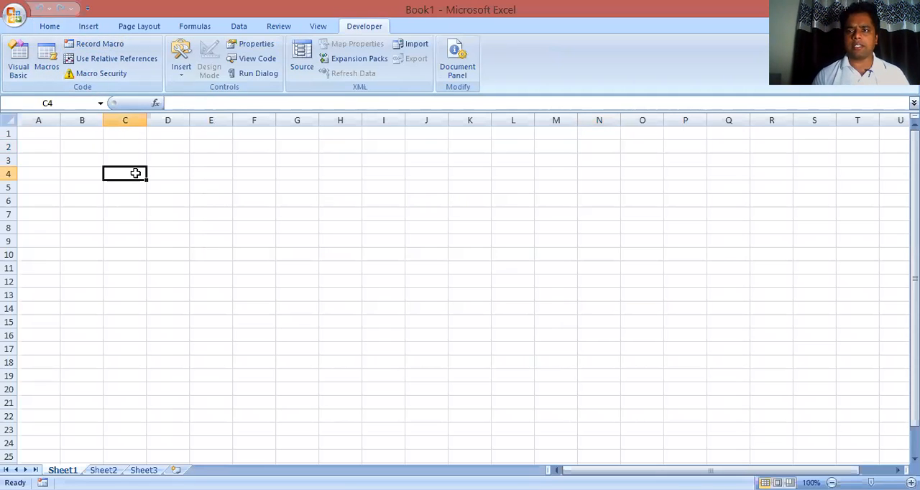
key("Left")
key("Left")
key("Up")
key("Up")
key("Up")
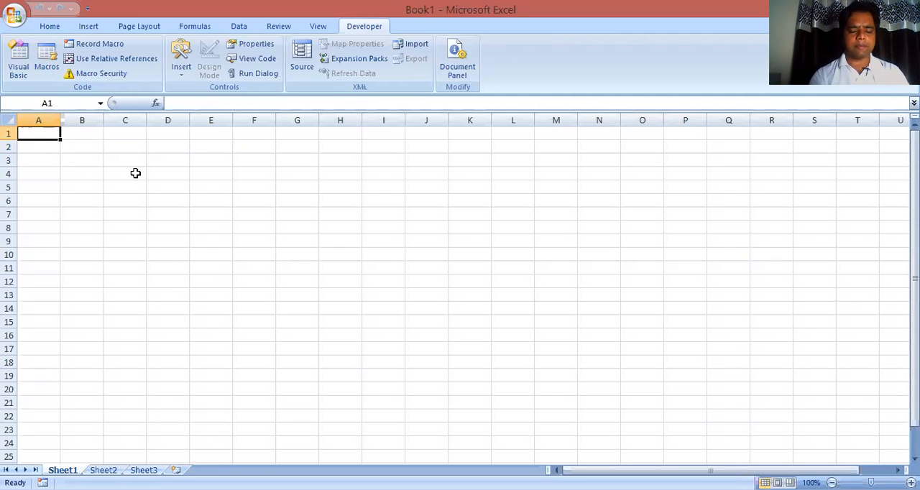
key("shift+Right")
key("shift+Right")
key("shift+Right")
key("shift+Right")
key("shift+Right")
key("shift+Right")
key("shift+Right")
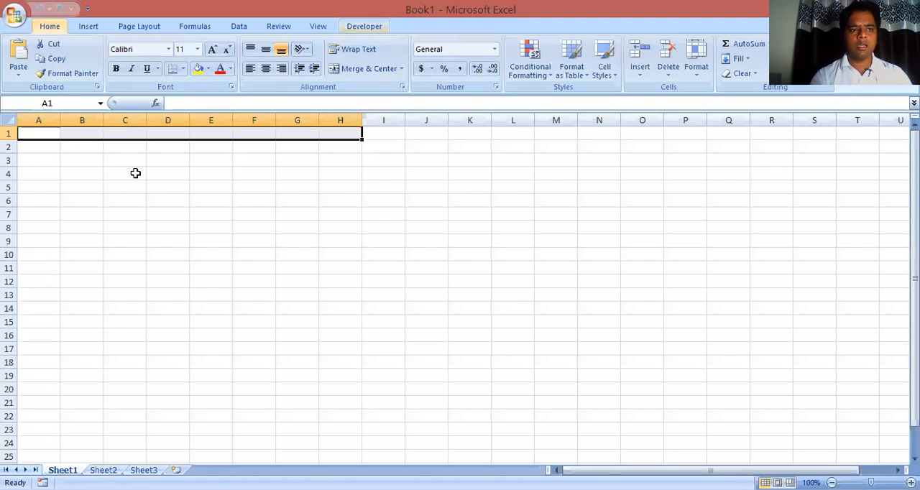
type("OUTWARD SUPPLY")
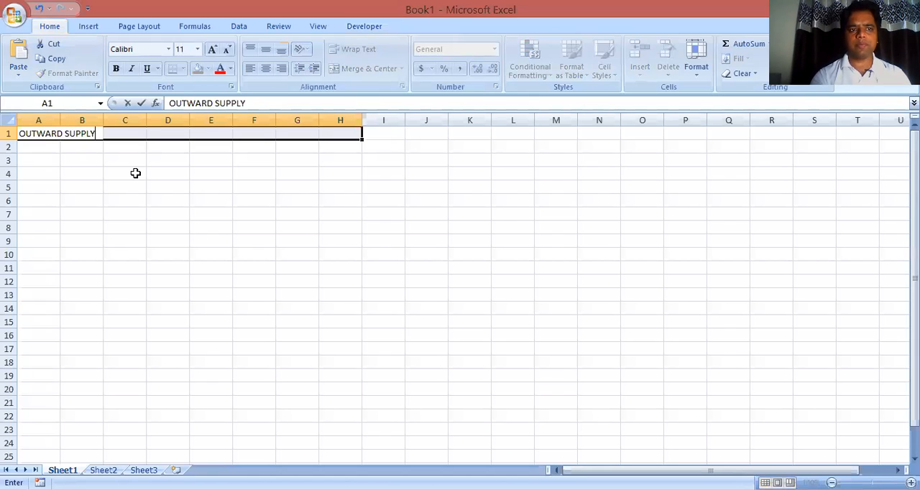
type(" FOR THE MONTH")
type("S O")
key("BackSpace")
key("BackSpace")
key("BackSpace")
type("OF J")
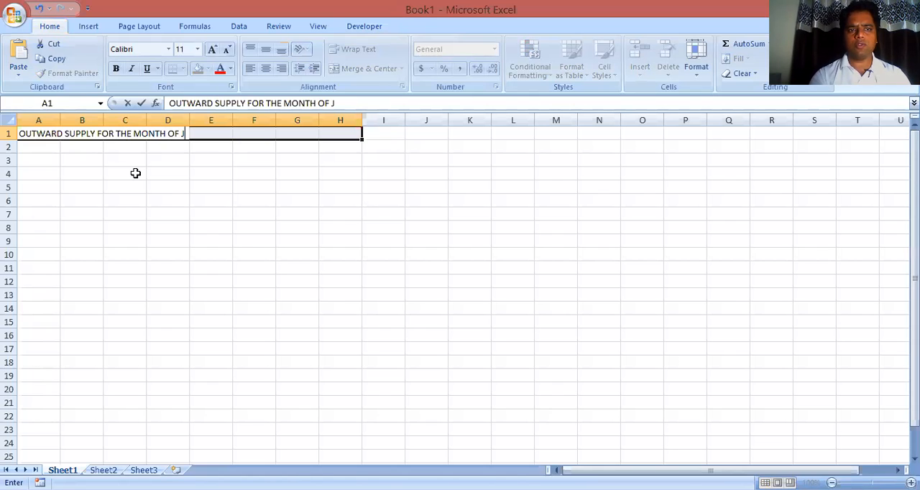
type("YL")
key("BackSpace")
key("BackSpace")
type("ULY 2020")
key("Tab")
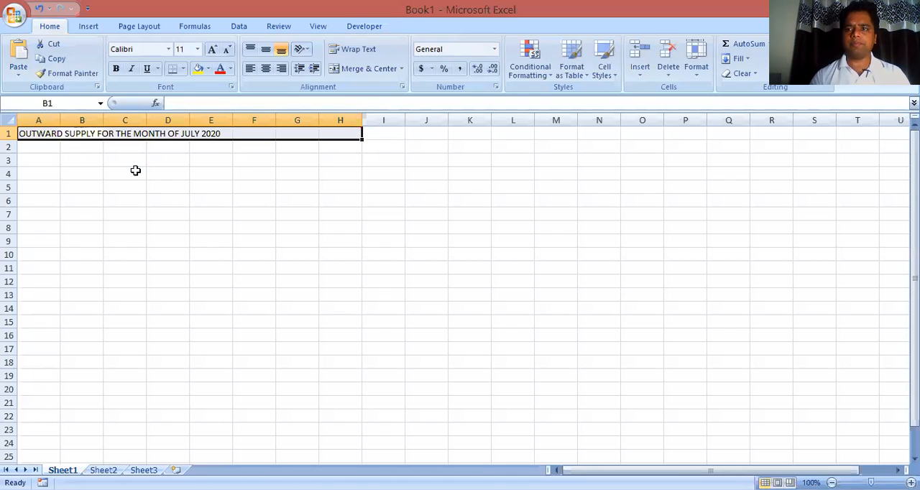
Enter the column headings "S.NO." in A2 and "SUPPLIER NAME" in B2
left_click(40, 148)
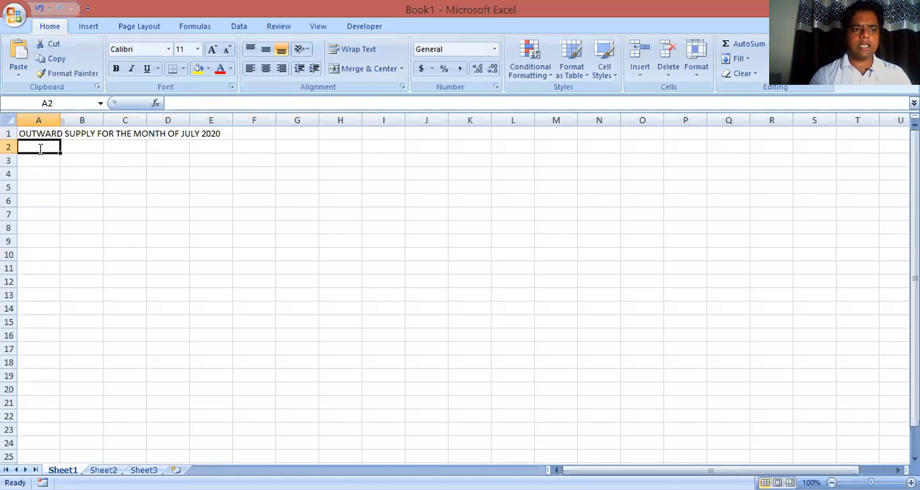
type("S.NO.")
key("Return")
key("Right")
key("Up")
type("SUPPLIER N")
type("AME")
key("BackSpace")
type("ME")
key("Return")
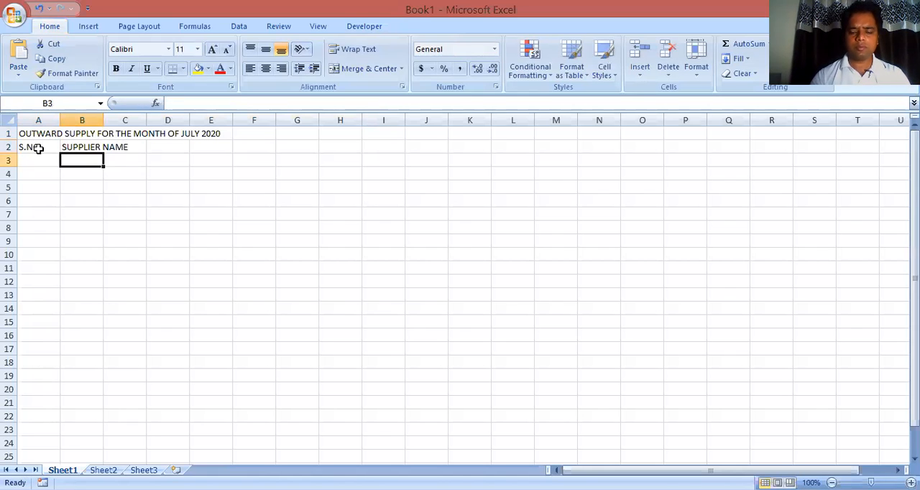
Enter the column headings "GSTN" in C2 and "DATE OF INVOICE" in D2
key("Up")
key("Right")
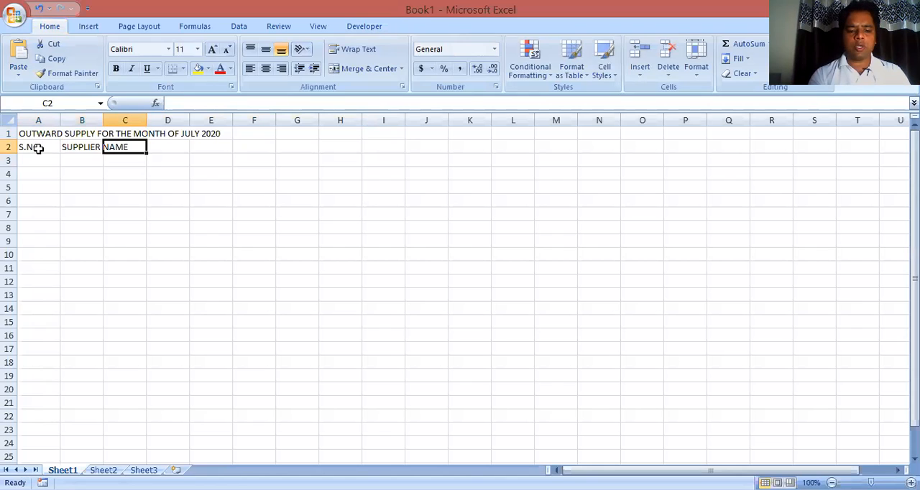
type("GSTN")
key("Return")
key("Up")
key("Right")
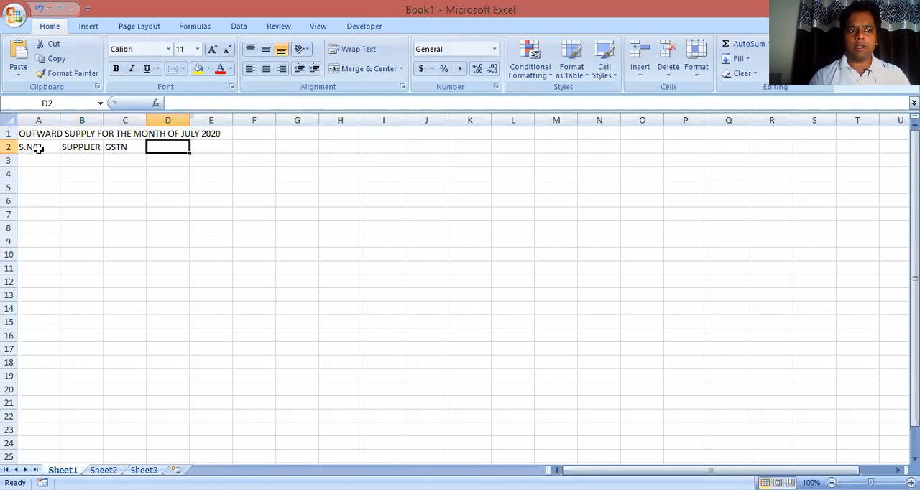
type("DATE OF INVOICE")
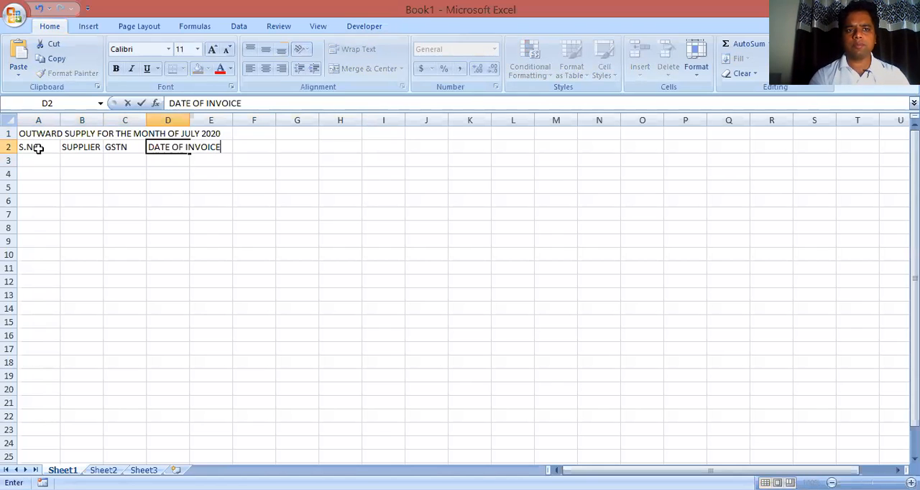
key("Return")
Enter the column headings "TAXABLE AMOUNT" in E2 and "CGST" in F2
key("Right")
key("Up")
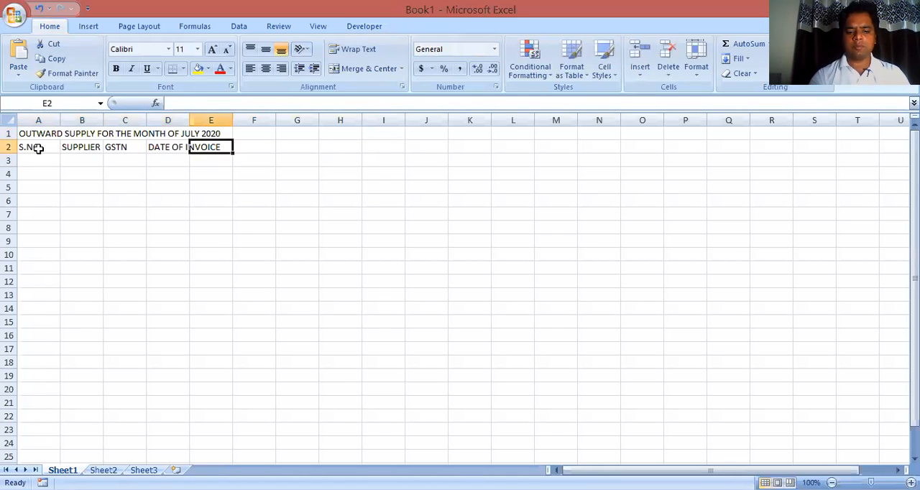
type("TAXABLE AMOUNT")
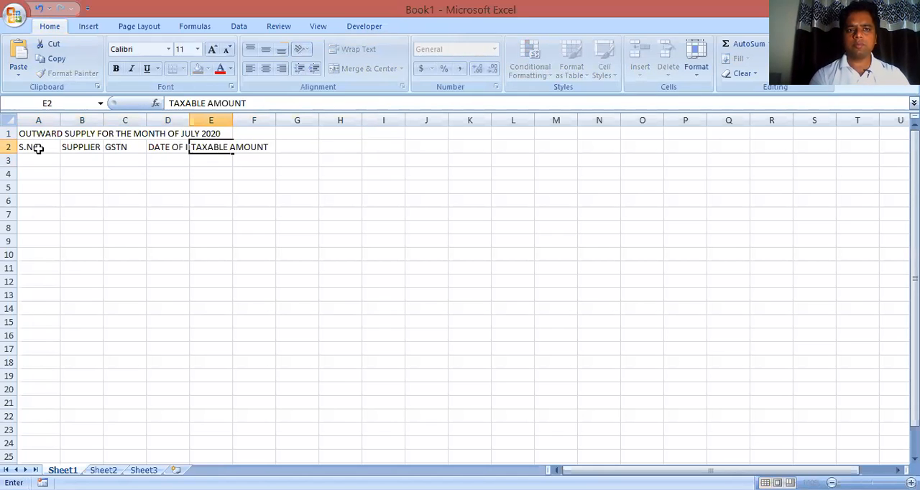
key("Return")
key("Right")
key("Up")
type("C")
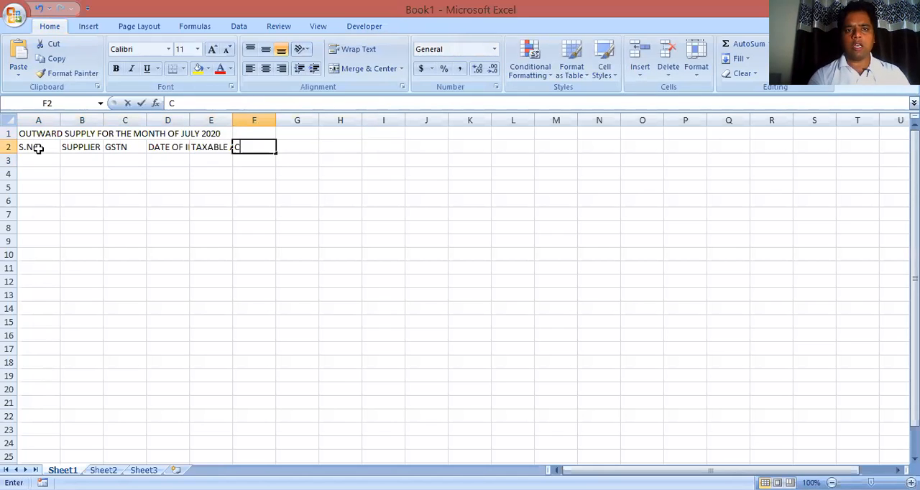
type("GST")
key("Return")
Enter the column headings "SGST" in G2 and "IGST" in H2
key("Right")
key("Up")
type("SGST")
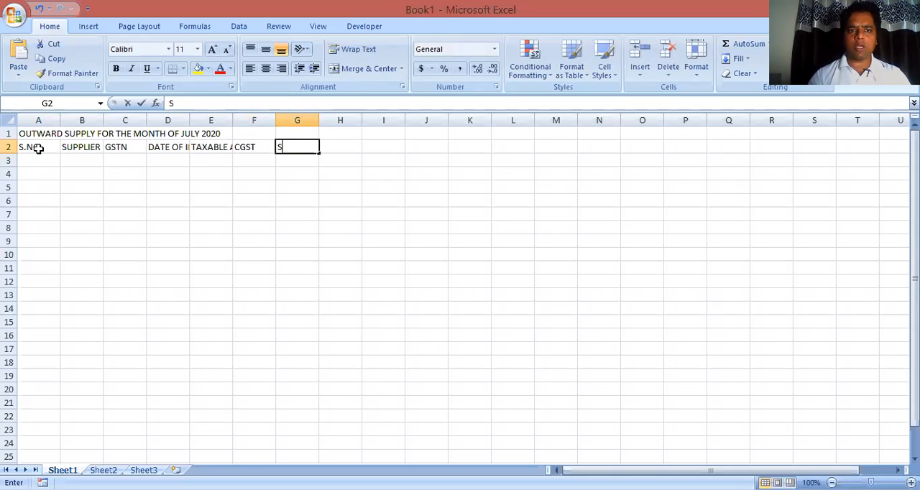
key("Return")
key("Right")
key("Up")
type("IGST")
key("Return")
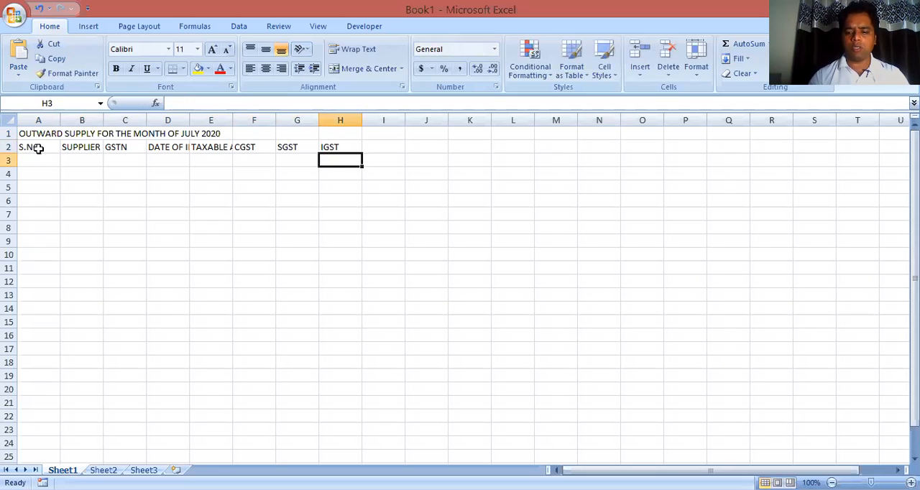
Enter the last column heading "INVOICE VALUE" in cell I2
key("Right")
key("Up")
type("INVOI")
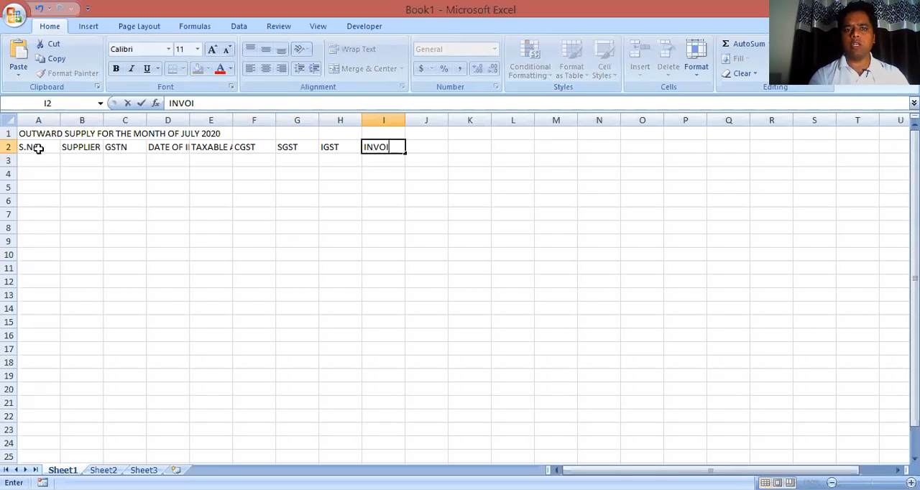
type("CE VALUE")
key("Return")
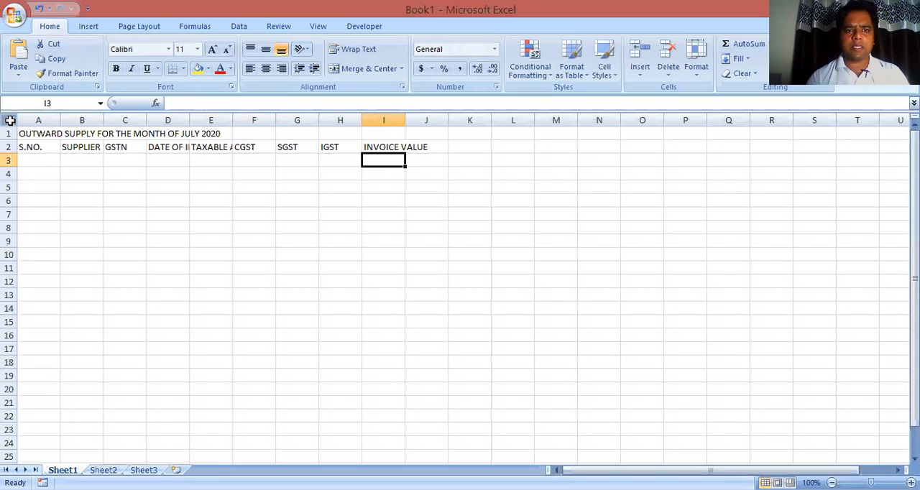
Try merging and centering the title in row 1 over the heading columns A to I
left_click(83, 134)
key("Left")
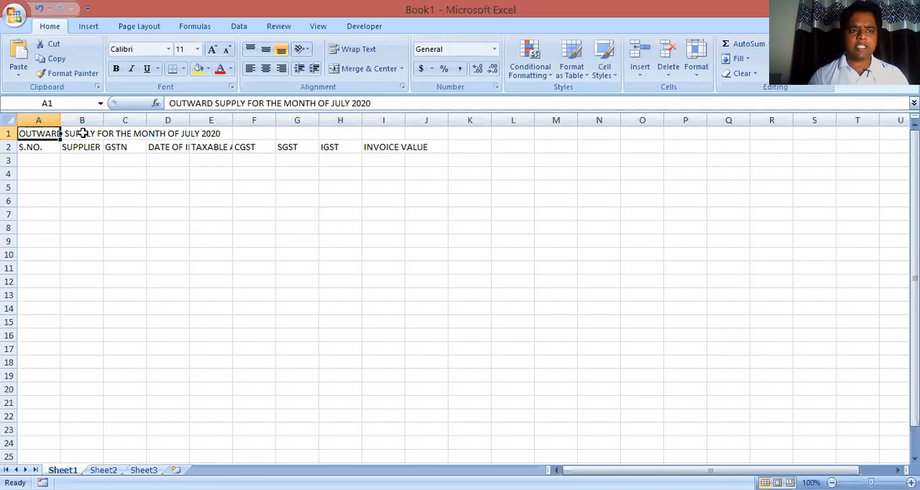
key("shift+Right")
key("shift+Right")
key("shift+Right")
key("shift+Right")
key("shift+Right")
key("shift+Right")
key("shift+Right")
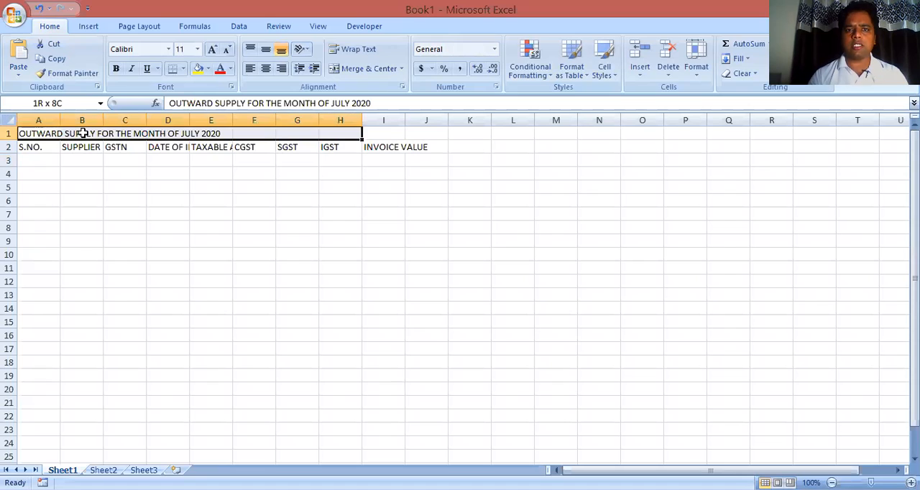
key("shift+Right")
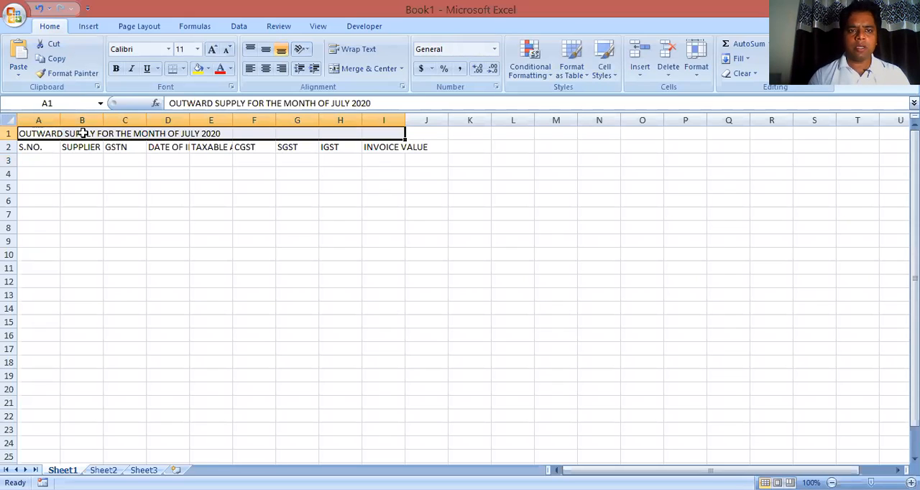
key("alt+h")
key("m")
key("c")
key("ctrl+z")
Merge and center the title across A1:I1, and autofit the widths of all columns to their contents
left_click(83, 133)
key("Left")
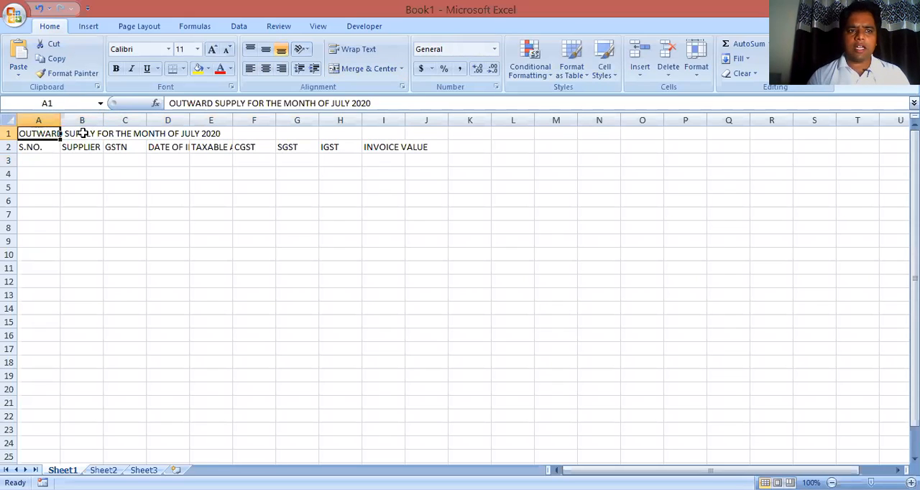
key("shift+Right")
key("shift+Right")
key("shift+Right")
key("shift+Right")
key("shift+Right")
key("shift+Right")
key("shift+Right")
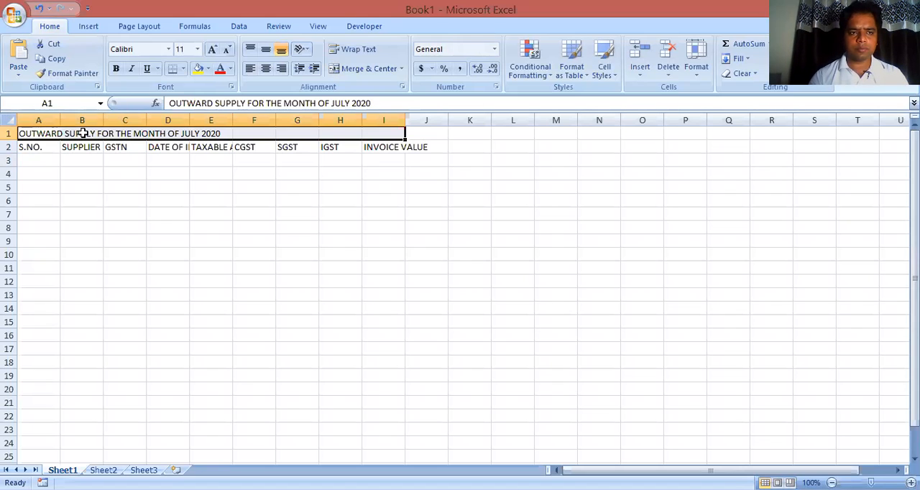
key("alt+h")
key("m")
key("c")
key("Down")
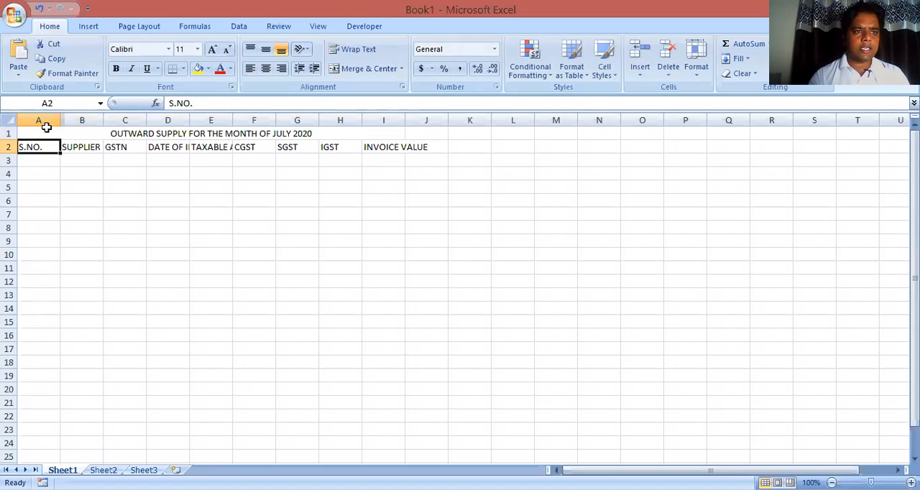
left_click(7, 120)
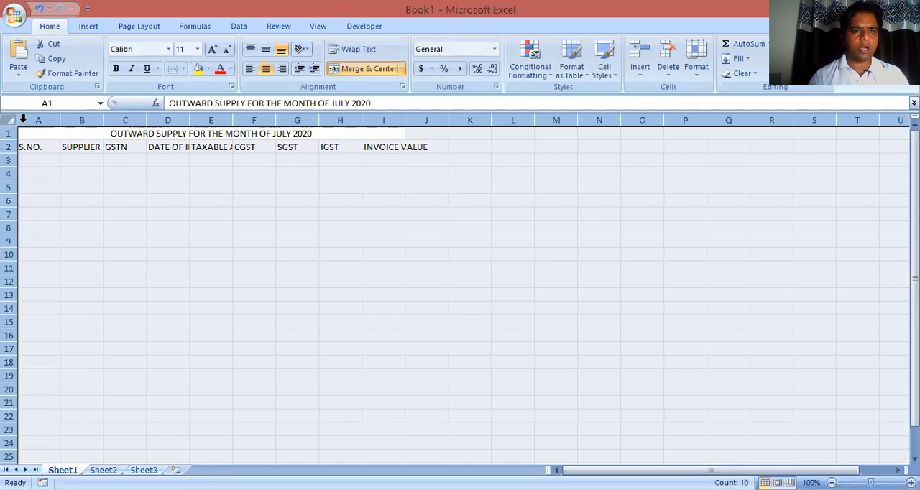
double_click(61, 120)
Fill the S.NO. column from A3 to A11 with the serial numbers 1 to 7, 9 and 10
left_click(40, 158)
type("1")
key("Return")
type("2")
key("Return")
type("3")
key("Return")
type("4")
key("Return")
type("5")
key("Return")
type("6")
key("Return")
type("7")
key("Return")
type("1")
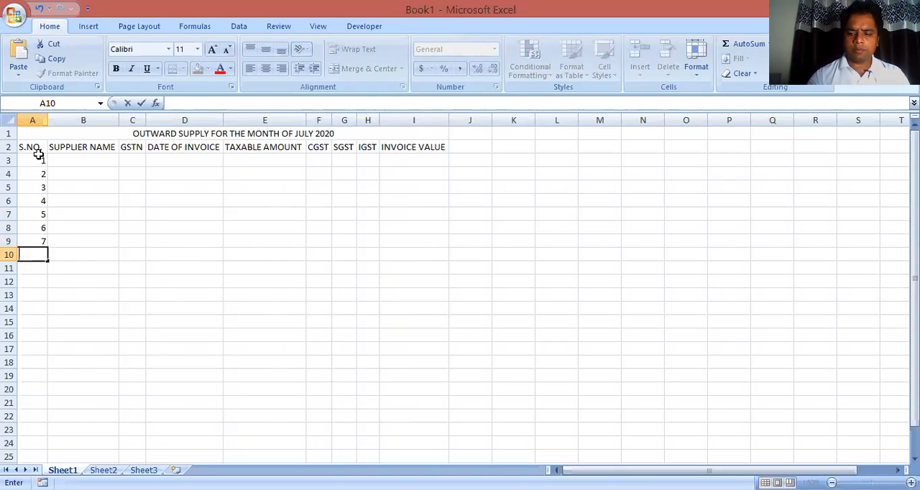
key("Return")
type("1")
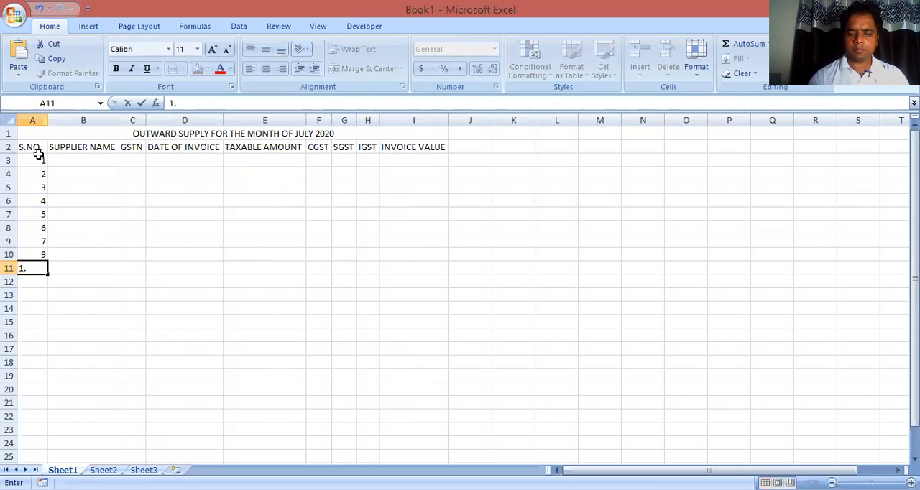
type("0")
key("Return")
Enter the first three supplier names in cells B3 to B5 of the SUPPLIER NAME column
key("Right")
key("Up")
key("Up")
key("Up")
key("Up")
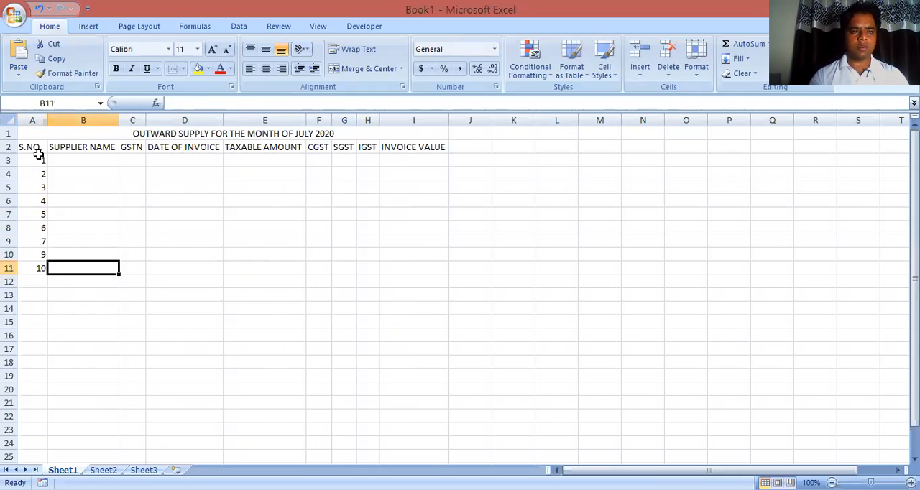
key("Up")
key("Up")
key("Up")
key("Up")
key("Up")
type("RAM")
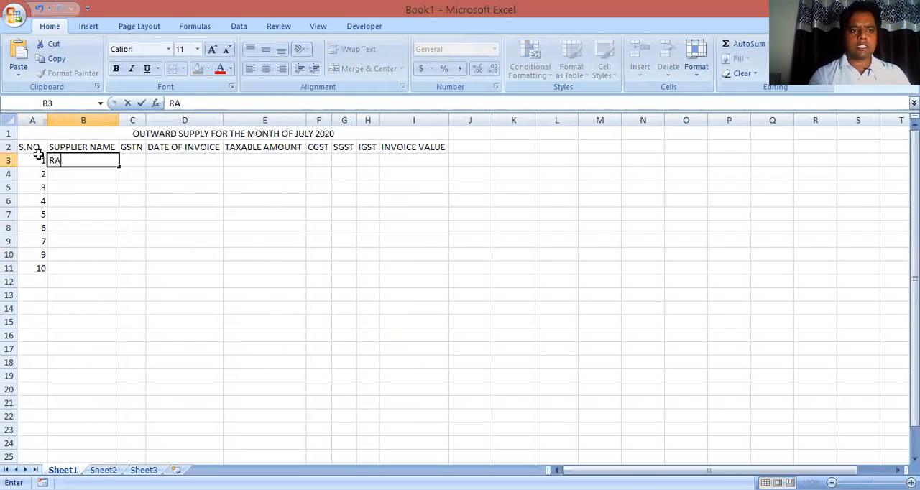
key("Return")
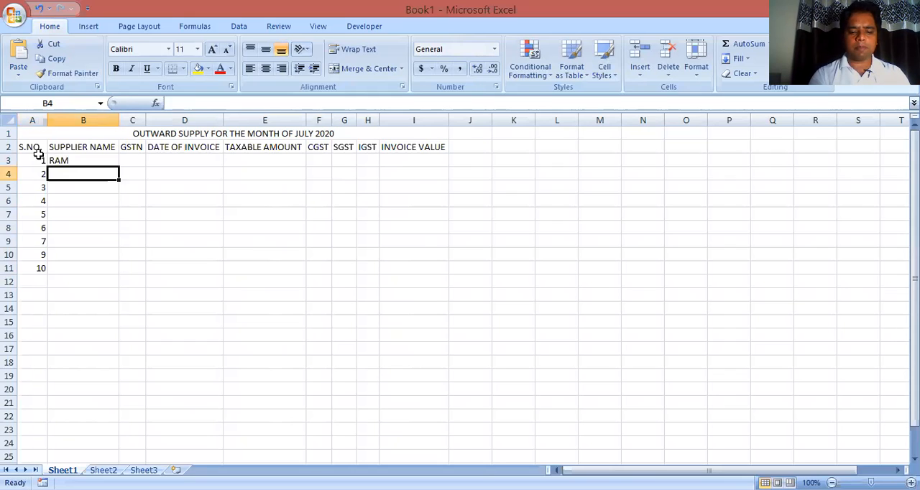
type("SHYAM")
key("Return")
type("MO")
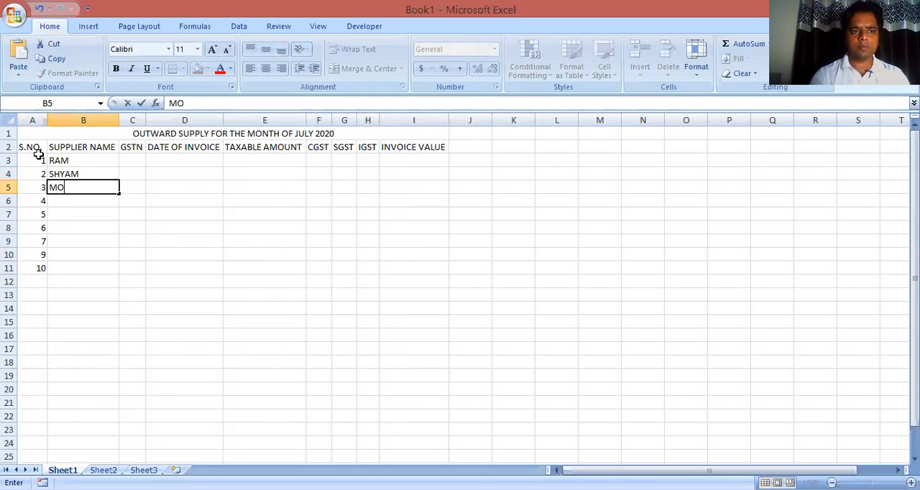
type("HAN")
key("Return")
Enter the remaining six supplier names in cells B6 to B11
type("SOHAN")
key("Return")
type("RAHUL")
key("Return")
type("AMIT")
key("Return")
type("MANOJ")
key("Return")
type("PIY")
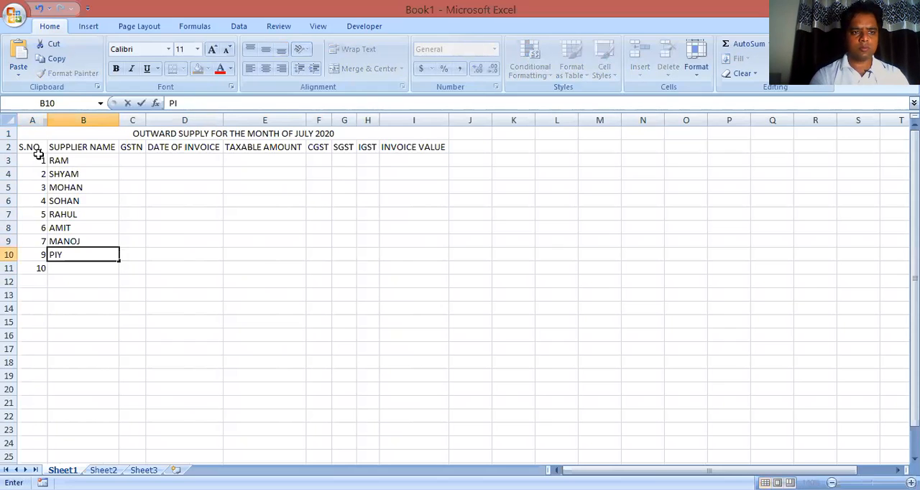
type("USH")
key("Return")
type("HARISH")
key("Return")
Enter the first supplier's GSTN as text in cell C3
key("Right")
key("Up")
key("Up")
key("Up")
key("Up")
key("Up")
key("Up")
key("Up")
key("Up")
key("Up")
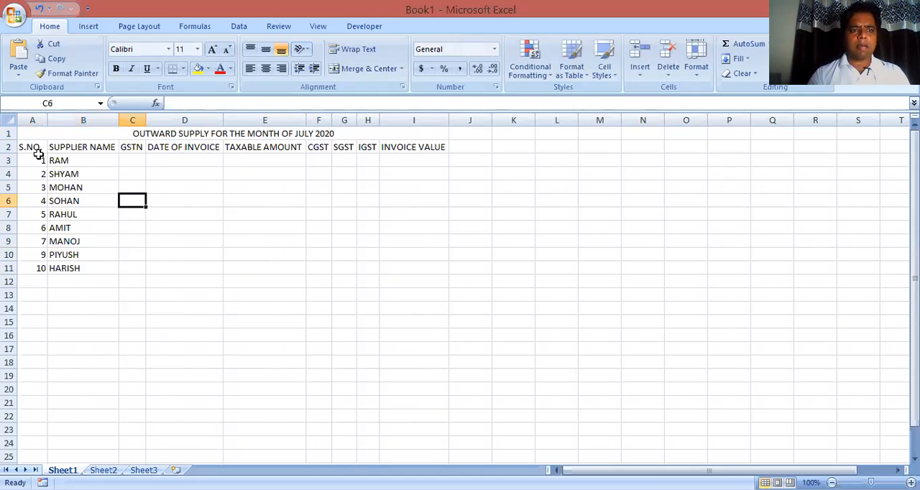
type("'06ABC")
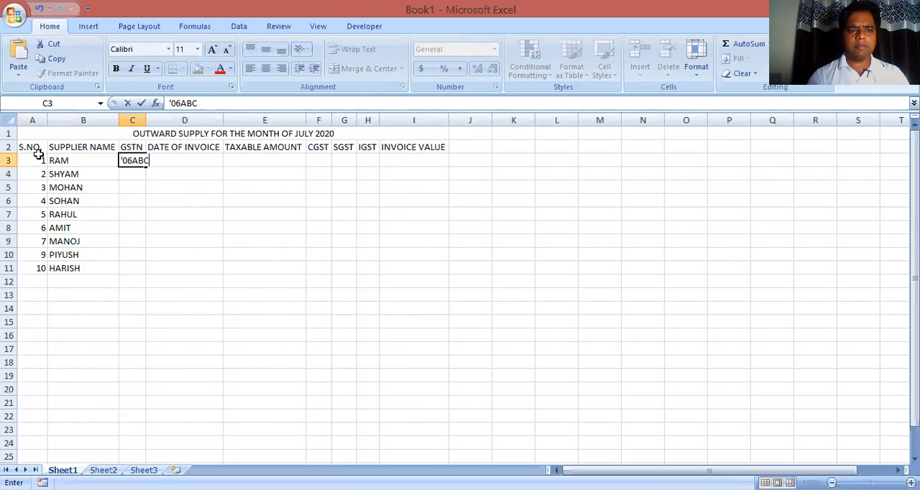
type("DE1234")
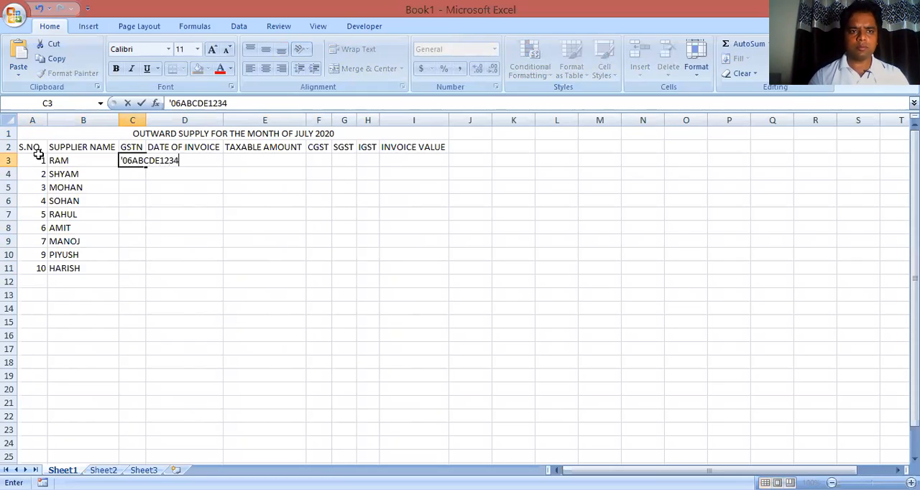
type("F1ZY")
key("Return")
Copy the GSTN from C3 into C4:C11 and autofit the width of column C
key("Up")
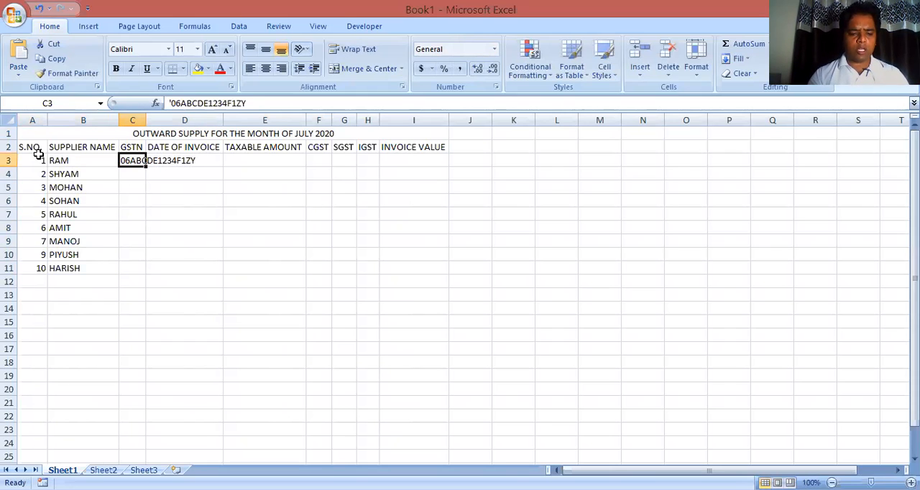
key("ctrl+c")
key("Down")
key("shift+Down")
key("shift+Down")
key("shift+Down")
key("shift+Down")
key("shift+Down")
key("shift+Down")
key("shift+Down")
key("Return")
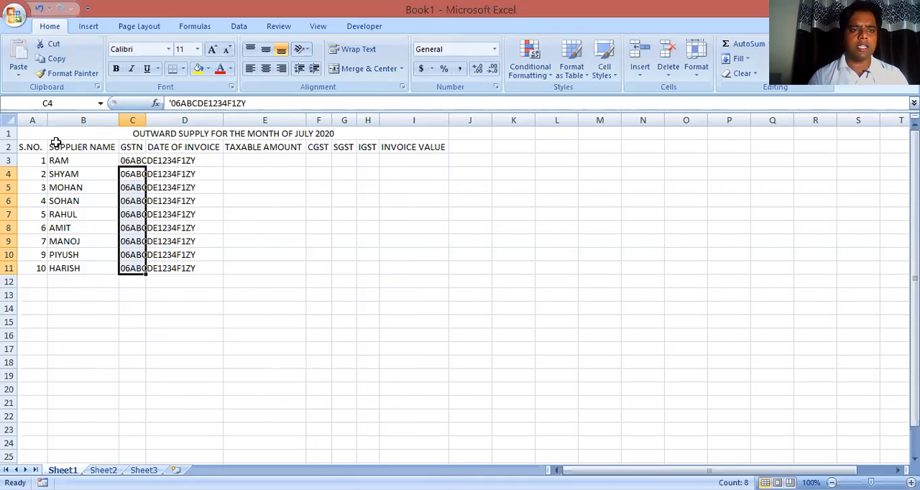
double_click(146, 119)
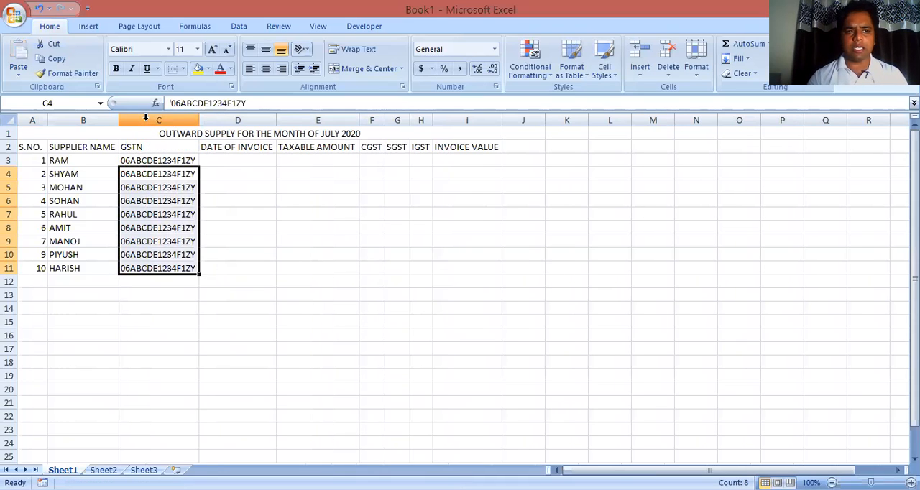
type("01")
key("Escape")
type("0")
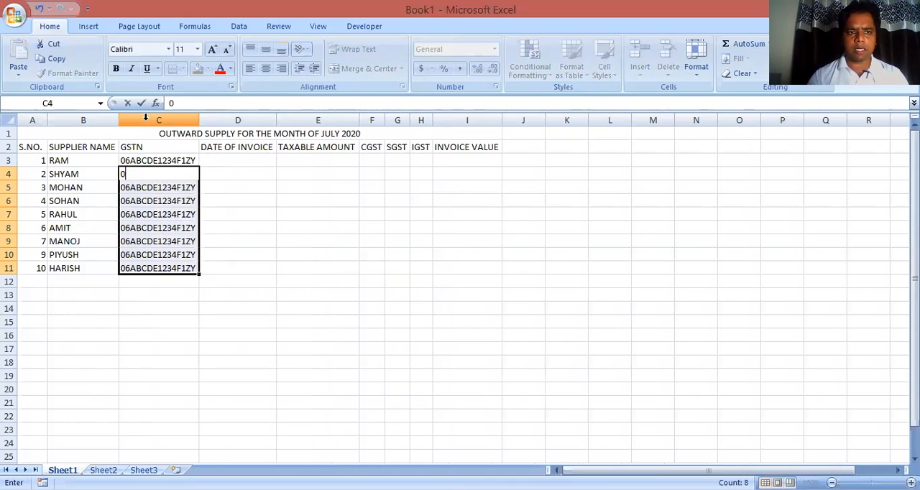
key("Escape")
Enter the invoice date 01/07/2020 in cell D3
key("Right")
key("Up")
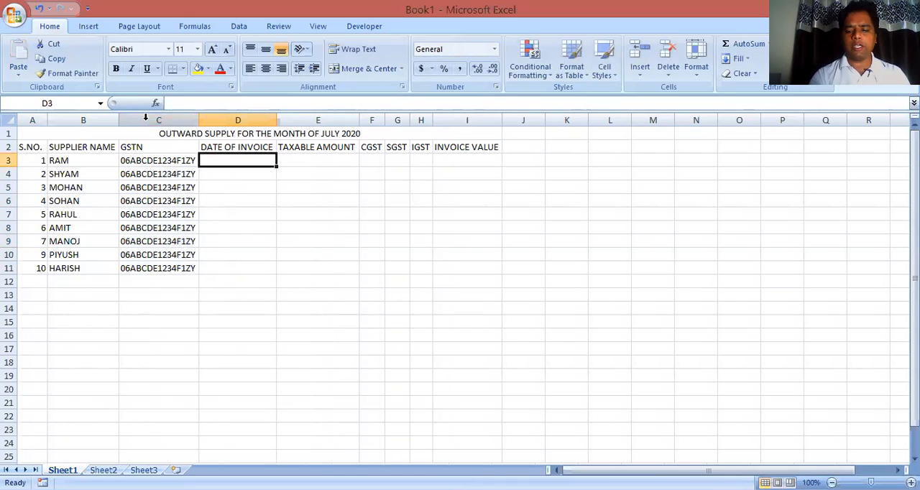
type("01/.")
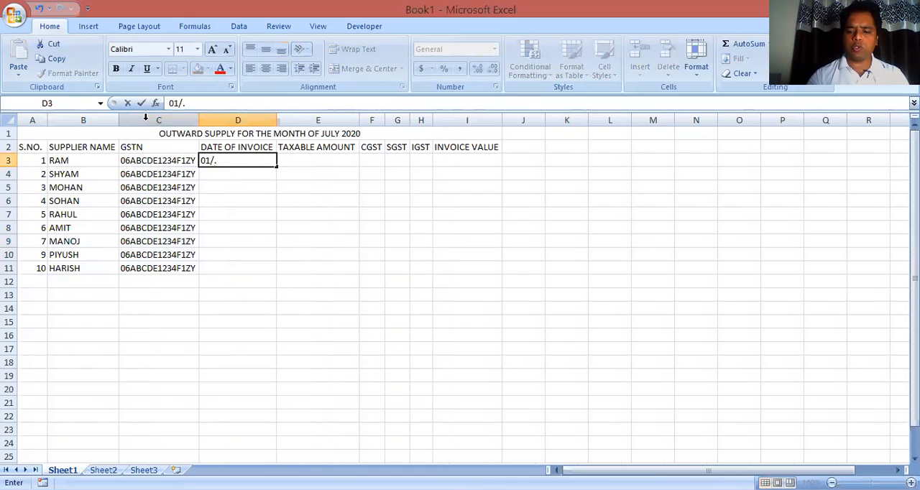
key("BackSpace")
key("BackSpace")
type("07/2020")
key("Return")
Fill the invoice date from D3 down to D11
key("Up")
key("shift+Down")
key("shift+Down")
key("shift+Down")
key("shift+Down")
key("shift+Down")
key("shift+Down")
key("shift+Down")
key("shift+Down")
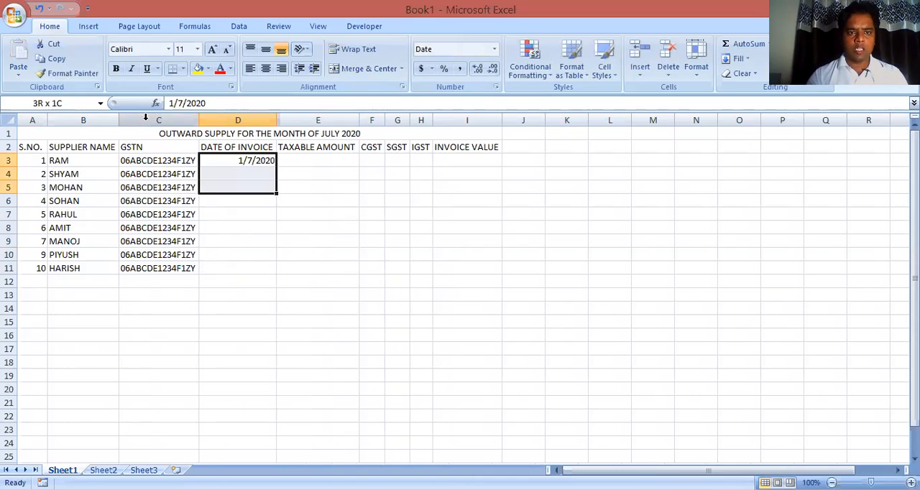
key("ctrl+d")
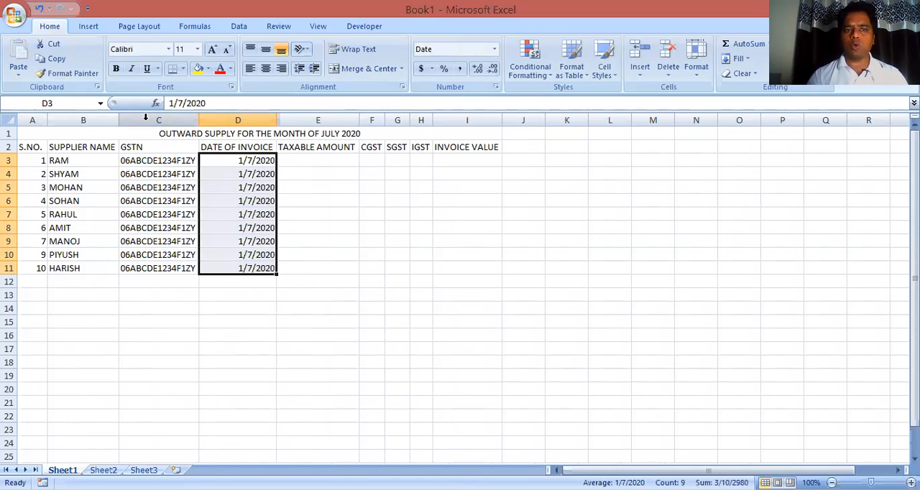
Enter the taxable amounts 100000, 500000, 200000, 300000 and 400000 in cells E3 to E7
key("Right")
type("100000")
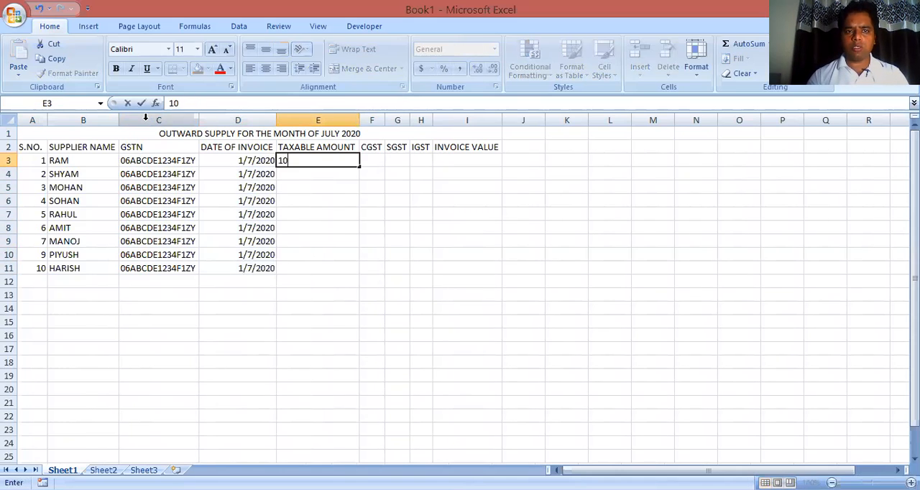
key("Return")
type("500000")
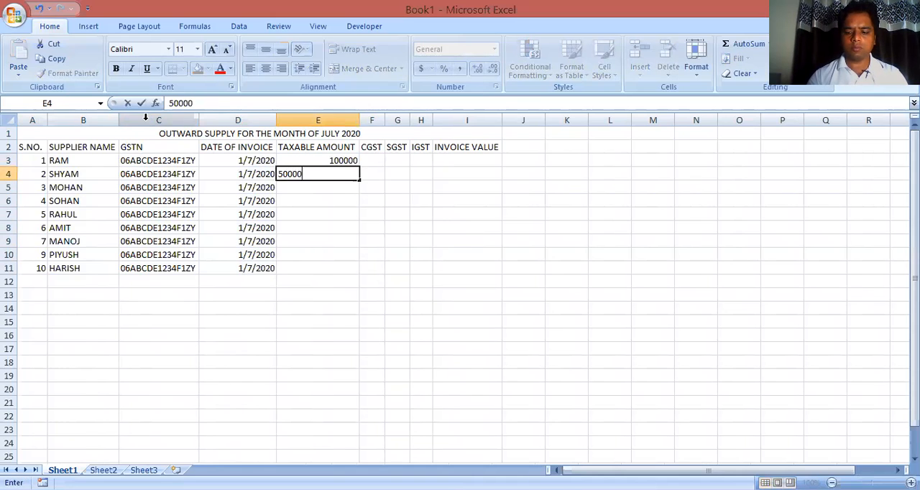
key("Return")
type("200000")
key("Return")
type("300000")
key("Return")
type("400000")
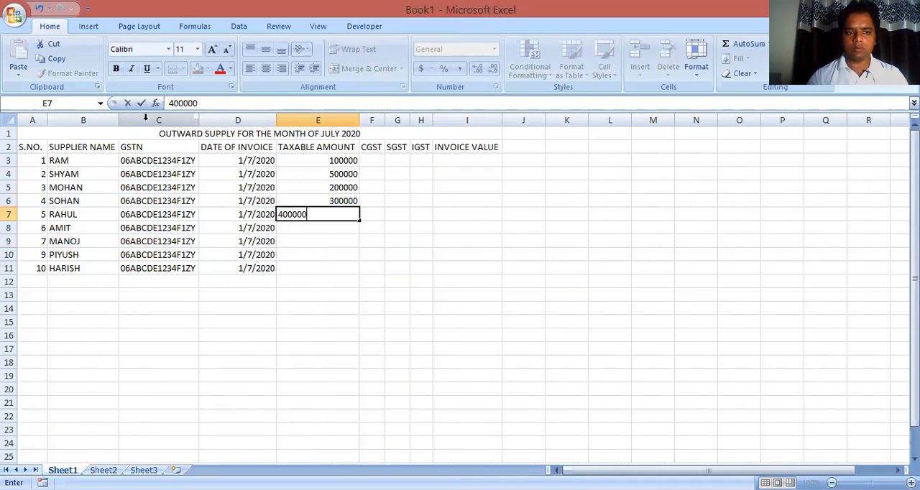
key("Return")
Enter the taxable amounts 600000, 700000, 800000 and 900000 in cells E8 to E11
type("600000")
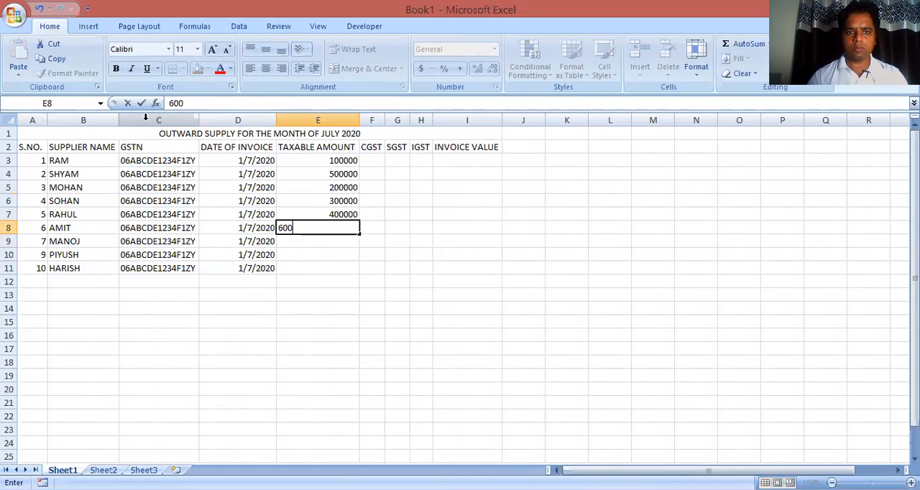
key("Return")
type("700000")
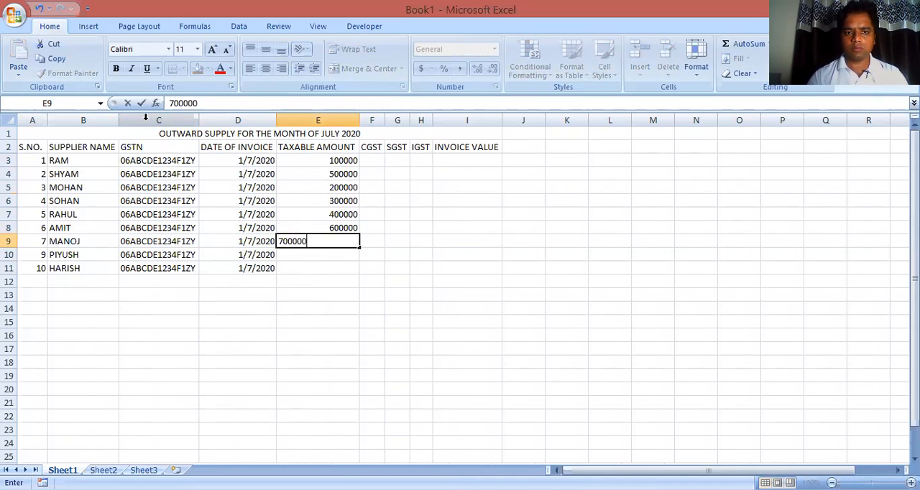
key("Return")
type("800000")
key("Return")
type("900000")
key("Return")
Calculate the CGST in cell F3 with the formula =E3*.09
key("Right")
key("Up")
key("Up")
key("Up")
key("Up")
key("Up")
key("Up")
key("Up")
key("Up")
key("Up")
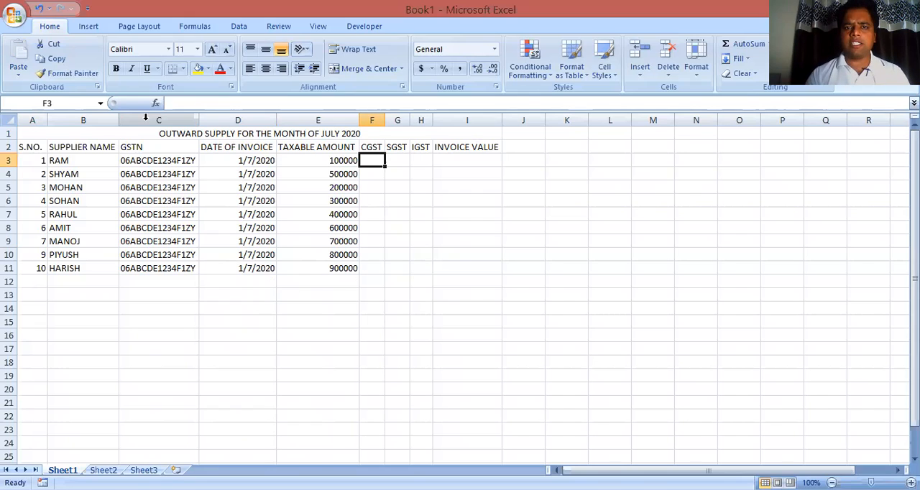
type("=")
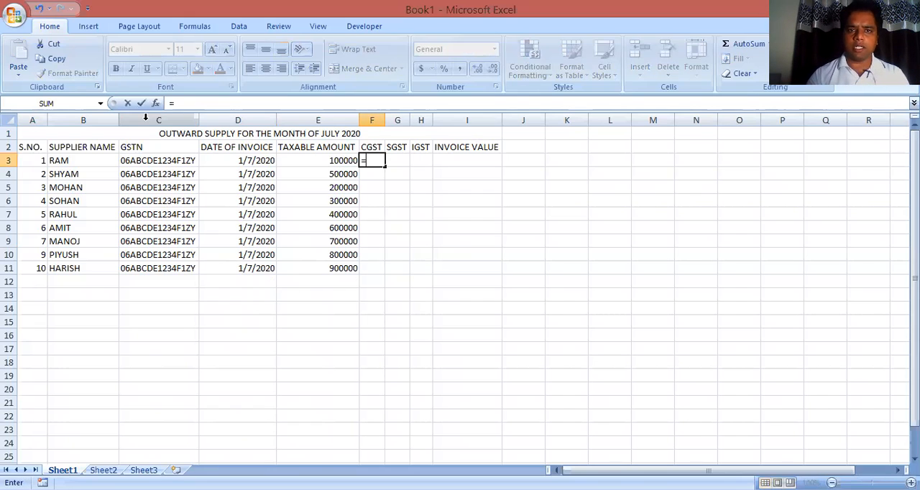
key("Left")
type("*.09")
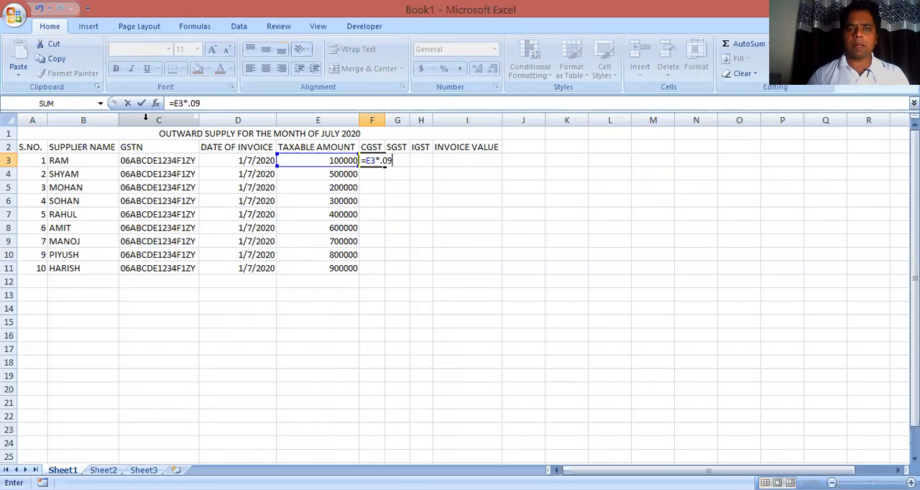
key("Return")
Calculate the SGST in cell G3 with the formula =E3*.09
key("Up")
key("Right")
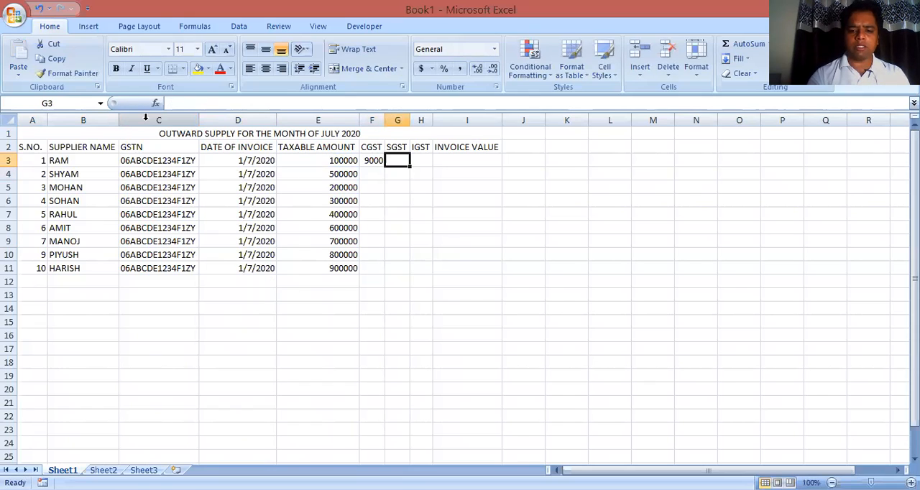
type("=")
key("Left")
key("Left")
type("*.0")
type("9")
key("Return")
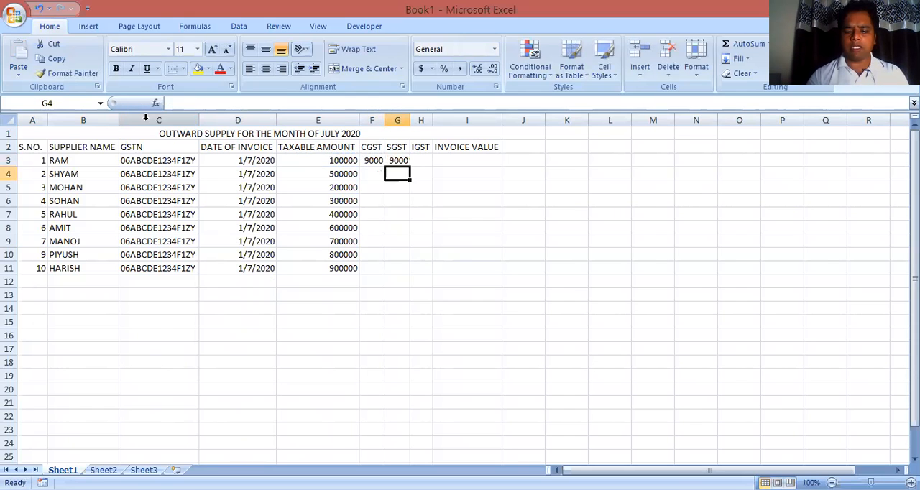
Calculate the IGST for the second supplier in cell H4 with the formula =E4*.18
key("Right")
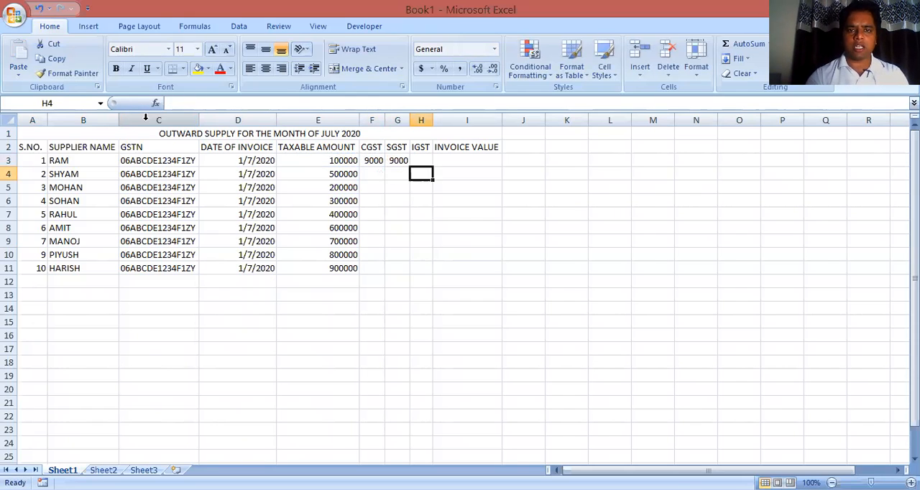
type("=")
key("Left")
key("Left")
key("Left")
type("*.18")
key("Return")
Check the IGST formula in cell H4 for its cell reference and rate
key("Up")
key("Up")
key("Left")
key("Down")
key("Right")
key("F2")
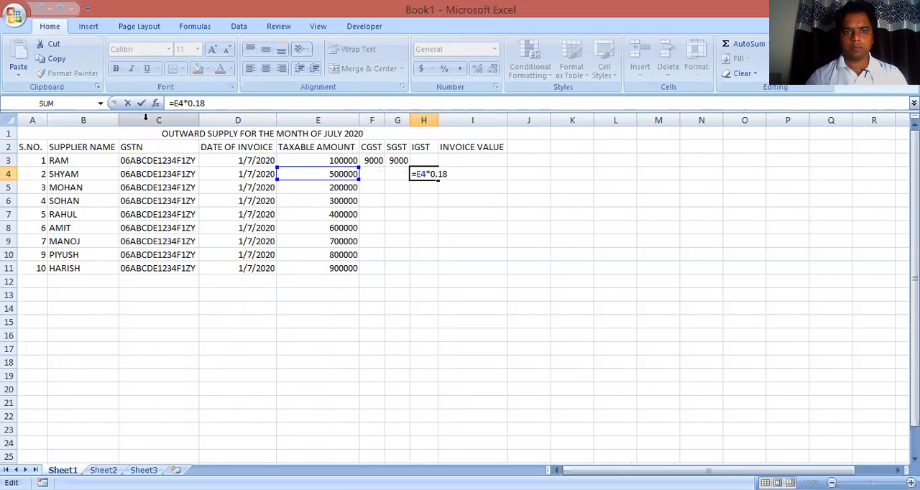
key("Return")
Try to fill row 3 of the CGST, SGST and IGST columns down to row 11, and undo the fill
key("Up")
key("Up")
key("Left")
key("Left")
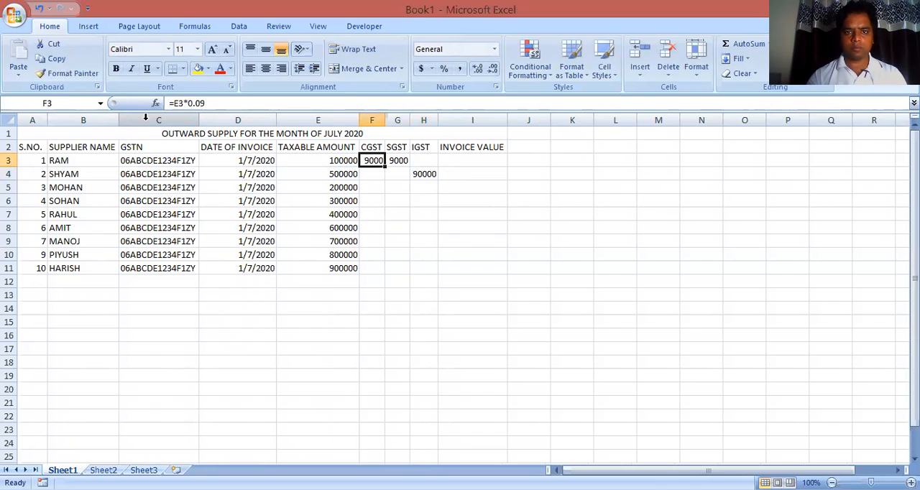
key("shift+Down")
key("shift+Right")
key("shift+Right")
key("shift+Down")
key("shift+Down")
key("shift+Down")
key("shift+Down")
key("shift+Down")
key("shift+Down")
key("shift+Down")
key("shift+Down")
key("shift+Up")
key("ctrl+d")
key("Right")
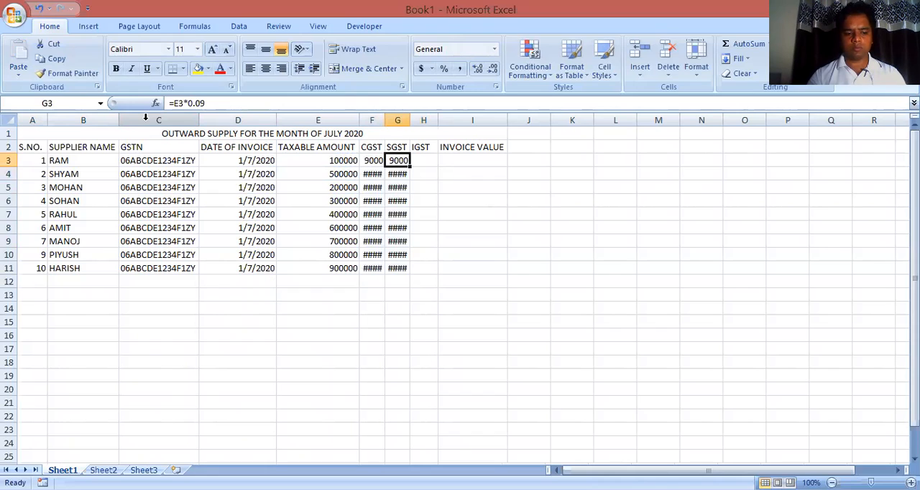
key("ctrl+z")
Enter 0 in the CGST cell F5
key("shift+Up")
key("shift+Up")
key("shift+Up")
key("shift+Up")
key("shift+Up")
key("shift+Up")
key("shift+Up")
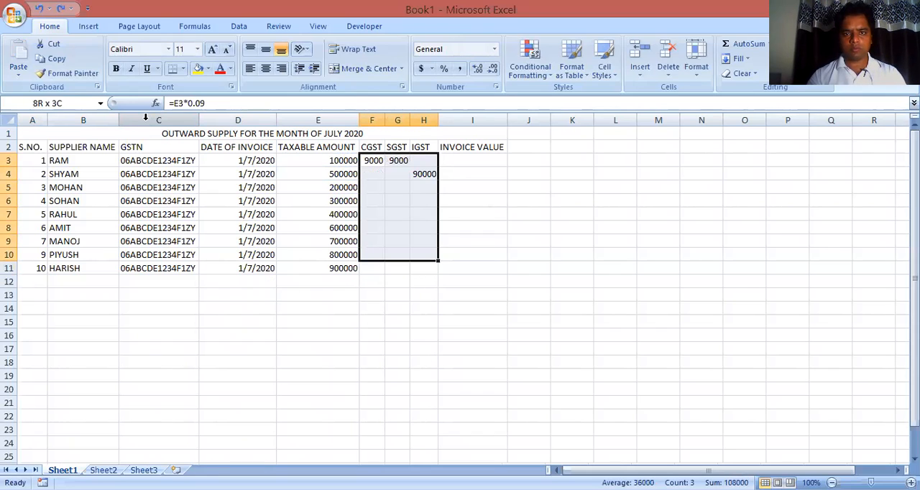
key("ctrl+c")
key("Down")
key("Down")
key("shift+Down")
key("shift+Down")
key("shift+Down")
key("shift+Down")
key("shift+Down")
key("shift+Down")
type("0")
key("Right")
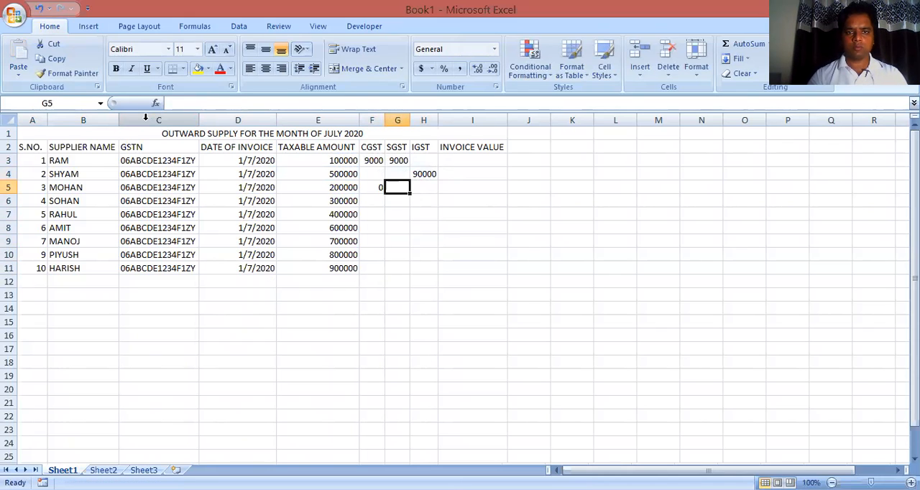
Copy the CGST, SGST and IGST formulas in F3:H4 into F5:H6
key("Up")
key("Up")
key("Left")
key("shift+Right")
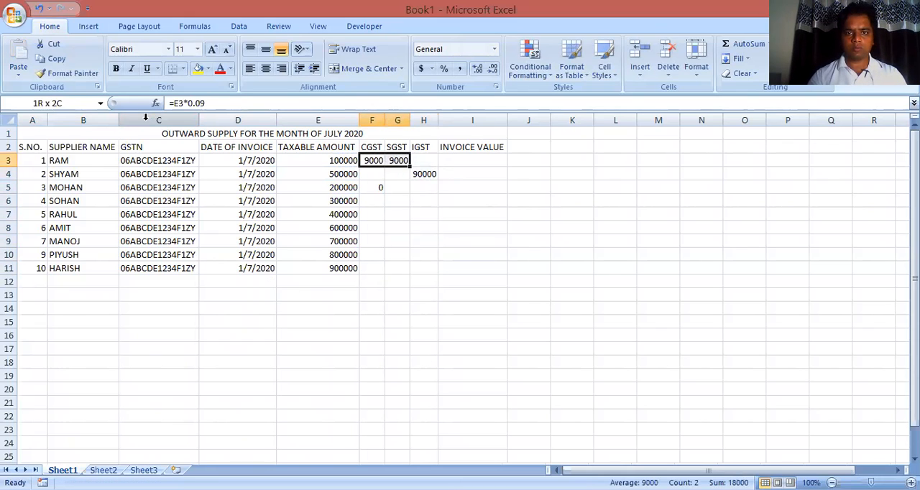
key("shift+Right")
key("shift+Down")
key("ctrl+c")
key("Down")
key("Down")
key("shift+Right")
key("shift+Right")
key("shift+Down")
key("shift+Down")
key("shift+Down")
key("shift+Down")
key("shift+Down")
key("shift+Down")
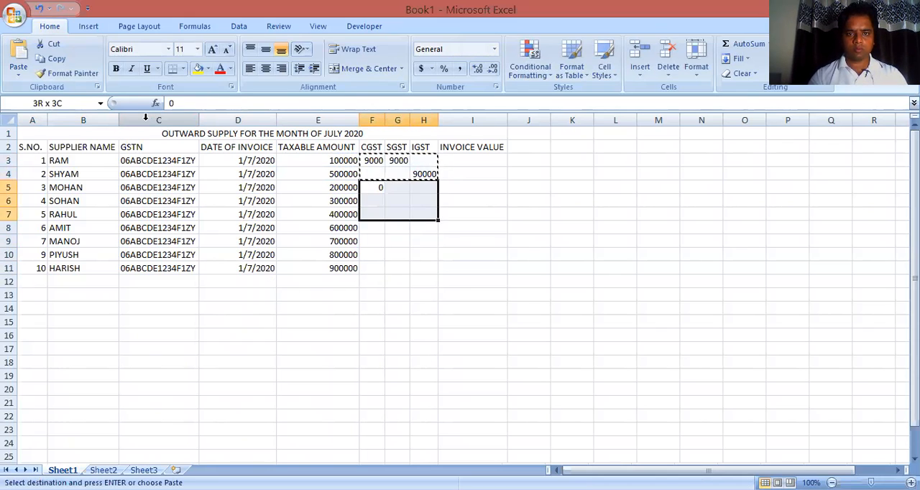
key("ctrl+v")
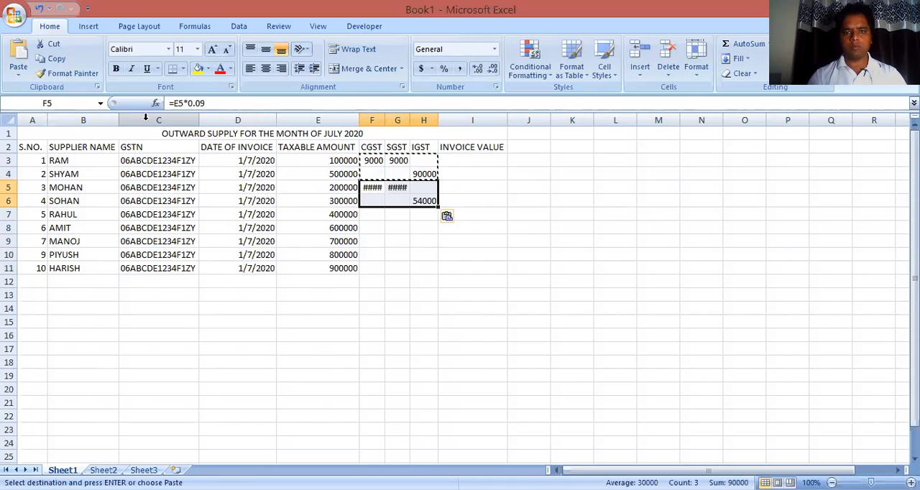
Widen the CGST and SGST columns to fit their values and copy the tax formulas in F5:H6 into F7:H8
key("Escape")
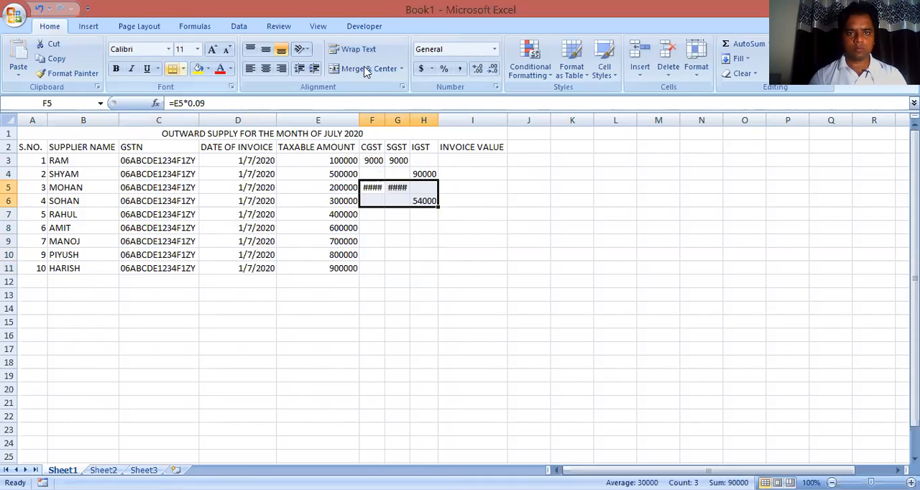
left_click_drag(385, 116, 415, 117)
key("ctrl+c")
key("Down")
key("Down")
key("shift+Down")
key("shift+Down")
key("shift+Down")
key("shift+Down")
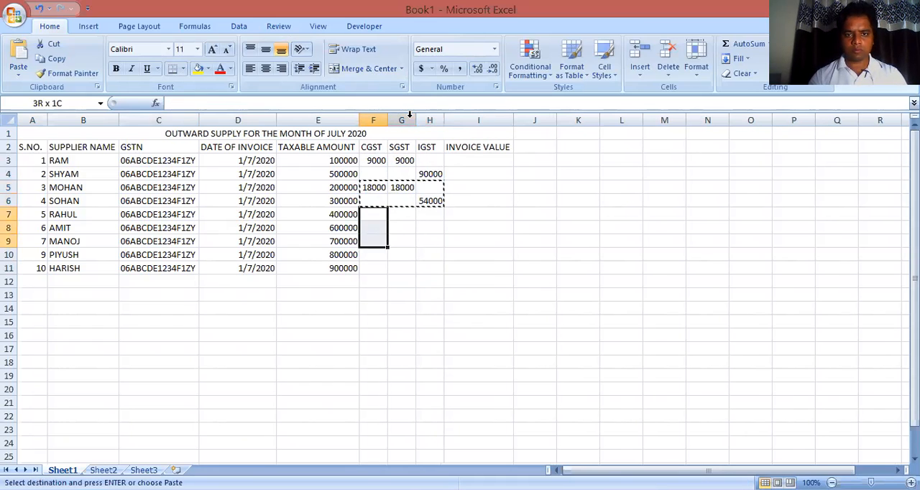
key("shift+Right")
key("shift+Right")
key("ctrl+v")
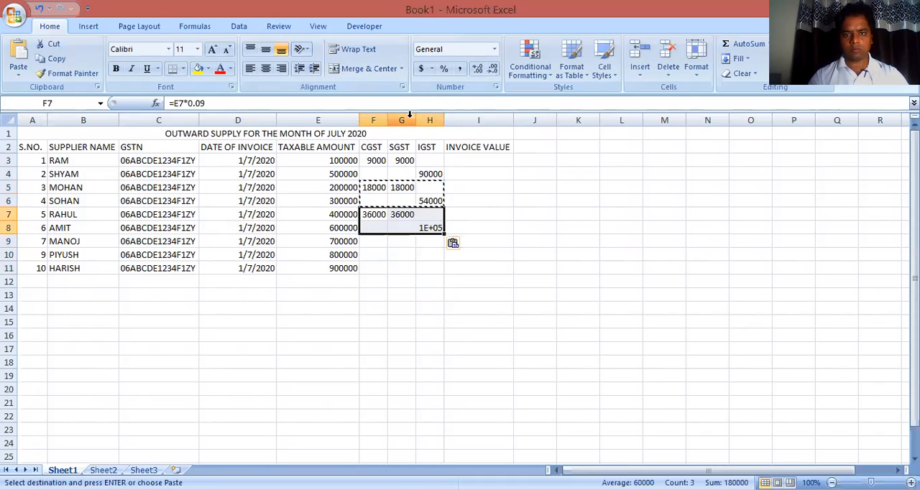
Copy the CGST, SGST and IGST formulas in F7:H8 into F9:H10
key("Down")
key("Up")
key("shift+Down")
key("shift+Down")
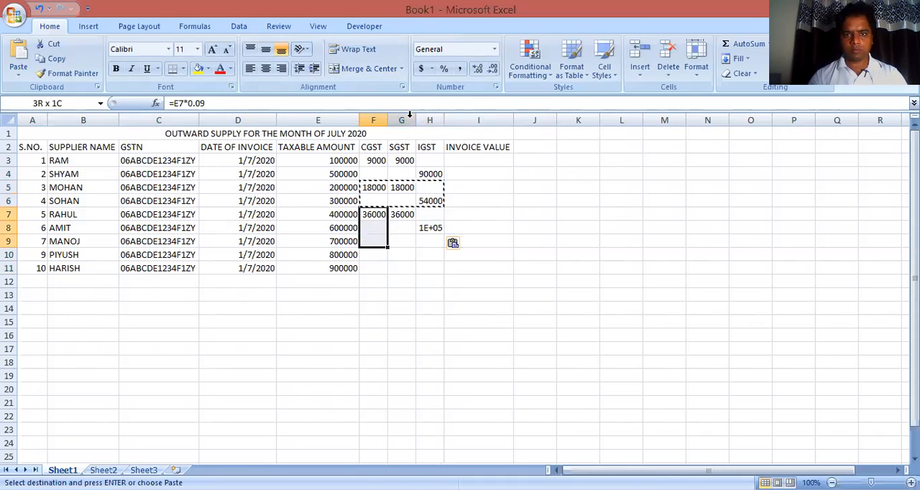
key("shift+Up")
key("shift+Right")
key("shift+Right")
key("ctrl+c")
key("Down")
Copy the tax cells F10:H10 into row 11 and autofit the IGST column width
key("Down")
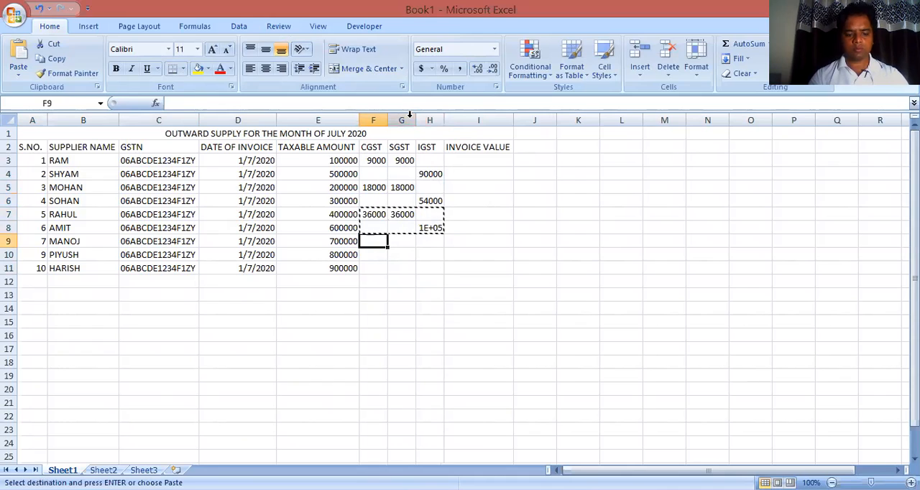
key("ctrl+v")
key("Down")
key("shift+Right")
key("shift+Right")
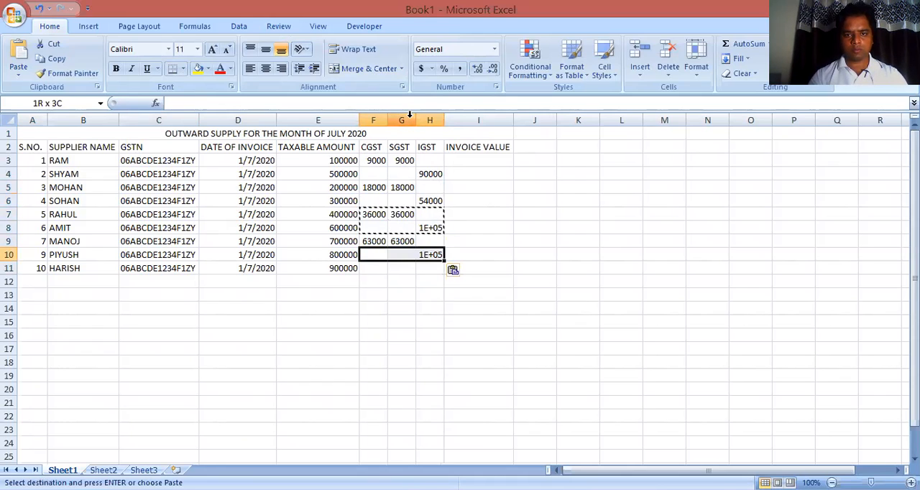
key("ctrl+c")
key("Down")
key("ctrl+v")
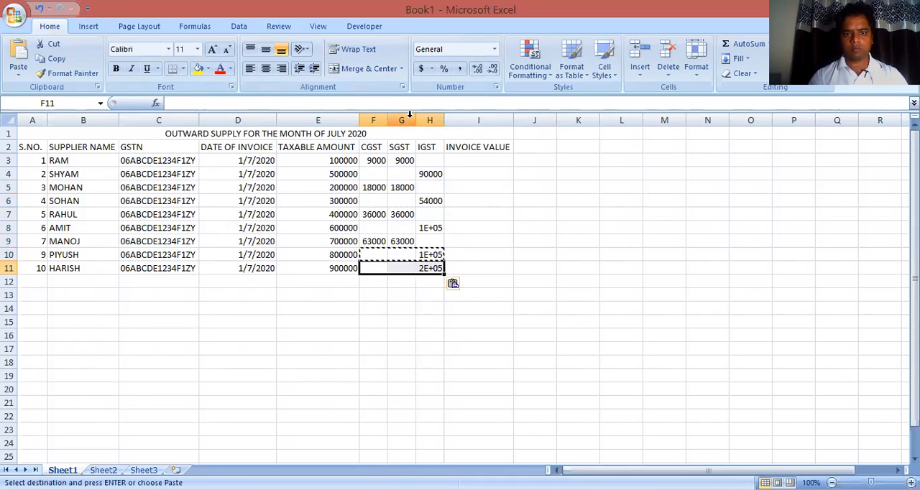
double_click(445, 120)
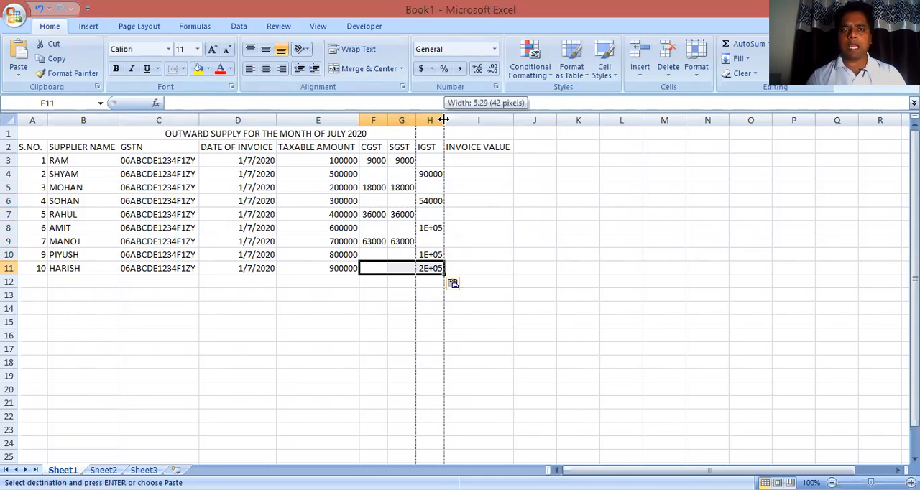
key("Escape")
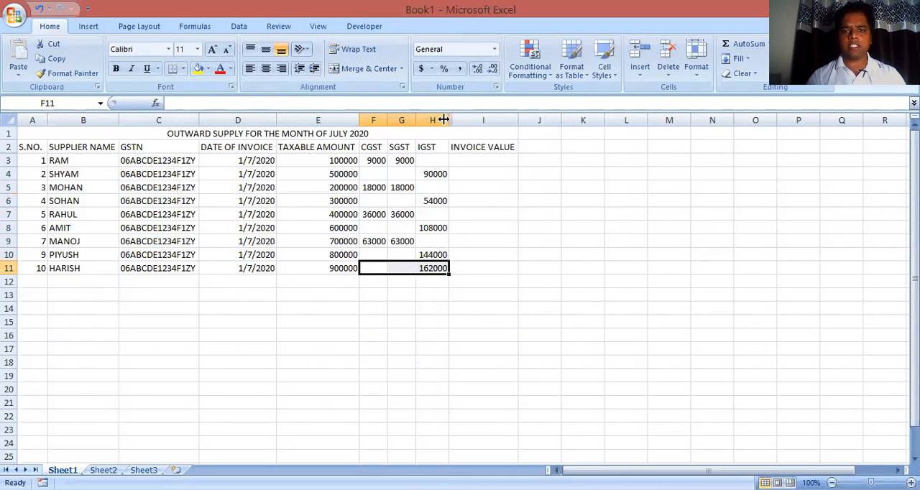
Enter the invoice value formula =E3+F3+G3+H3 in cell I3
left_click(467, 158)
type("=")
key("Left")
key("Left")
key("Left")
key("Left")
type("+")
key("Left")
key("Left")
key("Left")
type("+")
key("Left")
key("Left")
type("+")
key("Left")
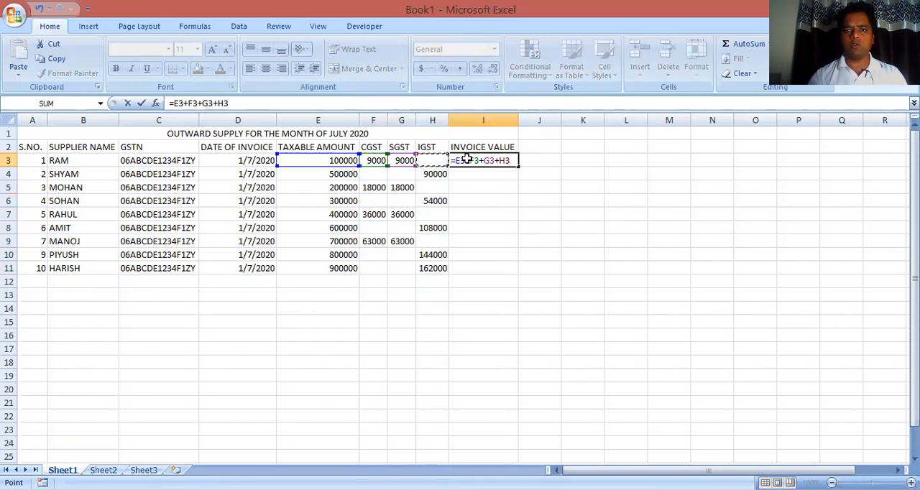
key("Return")
Fill the invoice value formula in I3 down to row 11
key("Up")
key("shift+Down")
key("shift+Down")
key("shift+Down")
key("shift+Down")
key("shift+Down")
key("shift+Down")
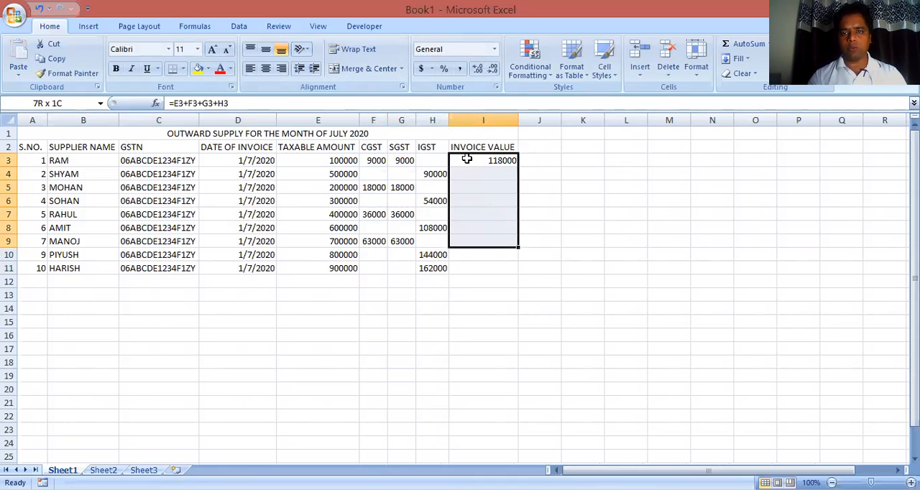
key("shift+Down")
key("shift+Down")
key("ctrl+d")
key("Down")
key("Down")
key("Down")
key("Left")
key("Left")
key("Left")
key("Left")
key("Left")
key("Left")
key("Down")
key("Down")
key("Down")
key("Down")
key("Down")
key("Down")
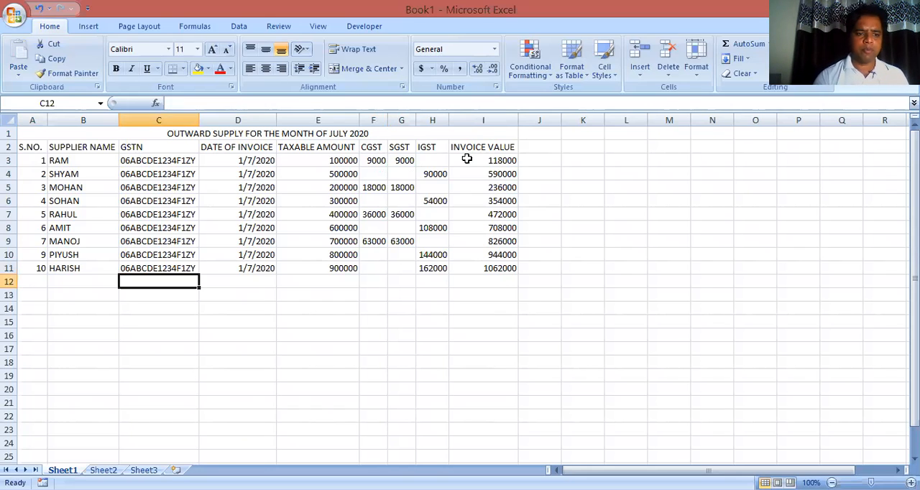
Copy the entire contents of Sheet1 into Sheet2
left_click(11, 119)
key("ctrl+c")
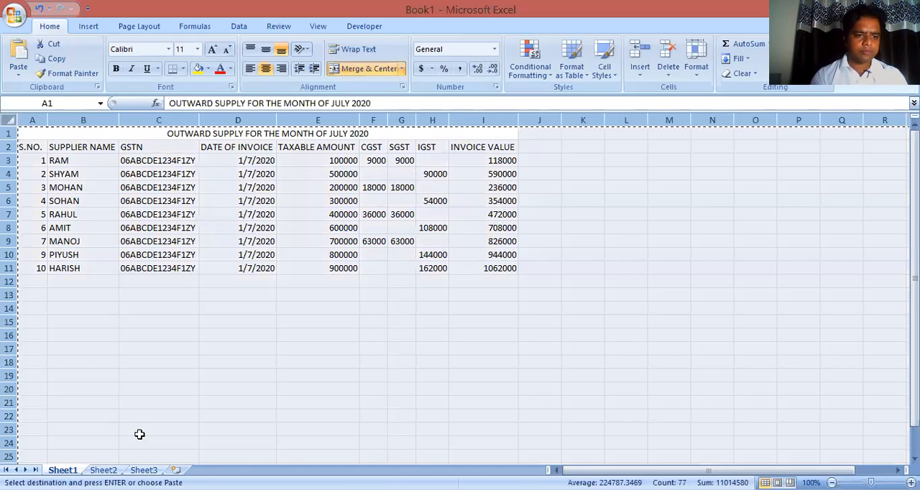
left_click(103, 470)
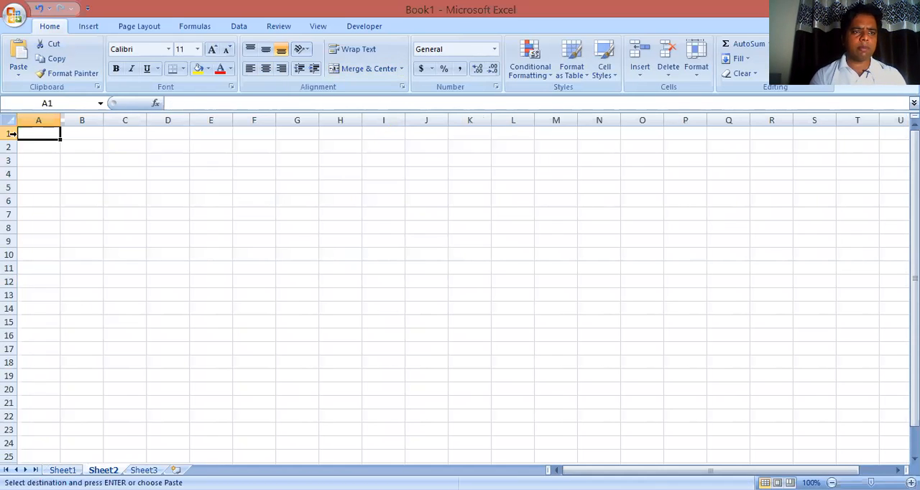
left_click(10, 120)
key("ctrl+v")
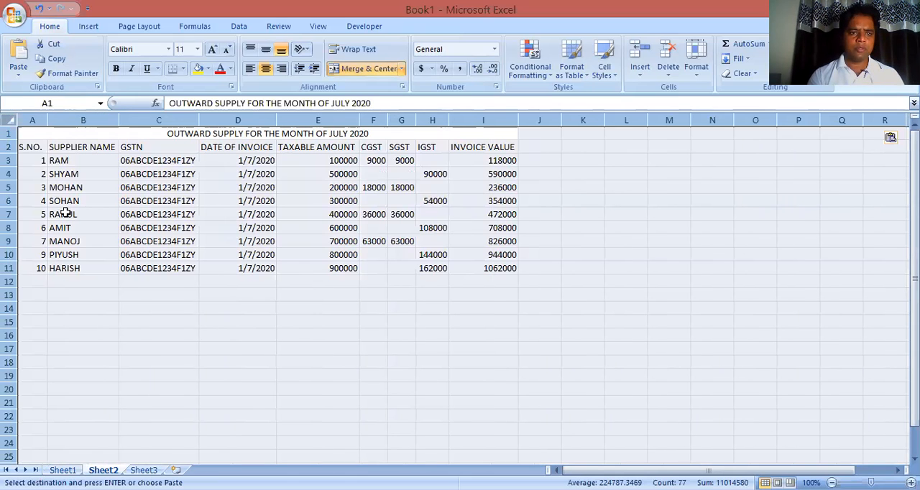
left_click(165, 217)
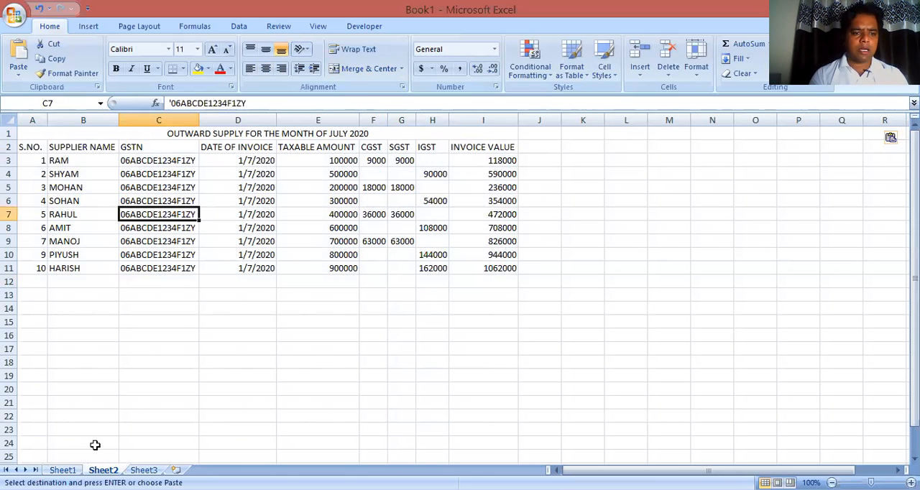
Select the title cell A1 on Sheet1 and start recording a macro named Macro1, stored in This Workbook
left_click(63, 470)
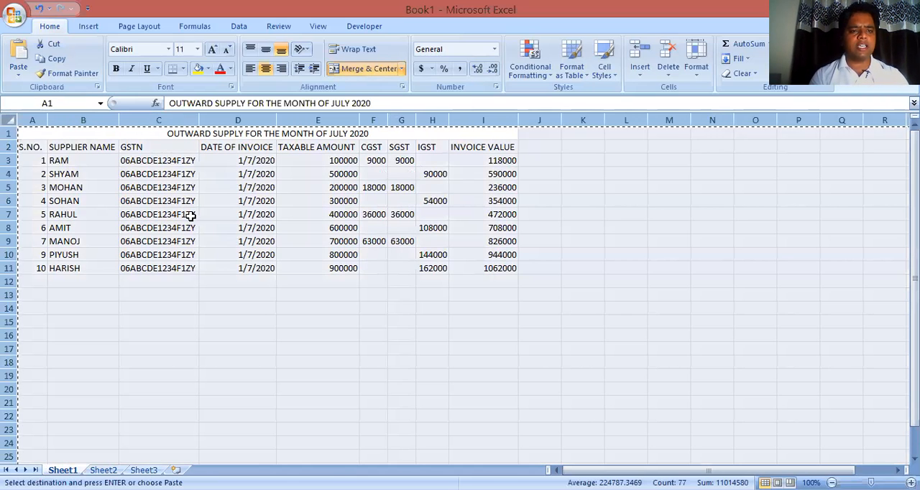
key("Escape")
left_click(206, 142)
key("Up")
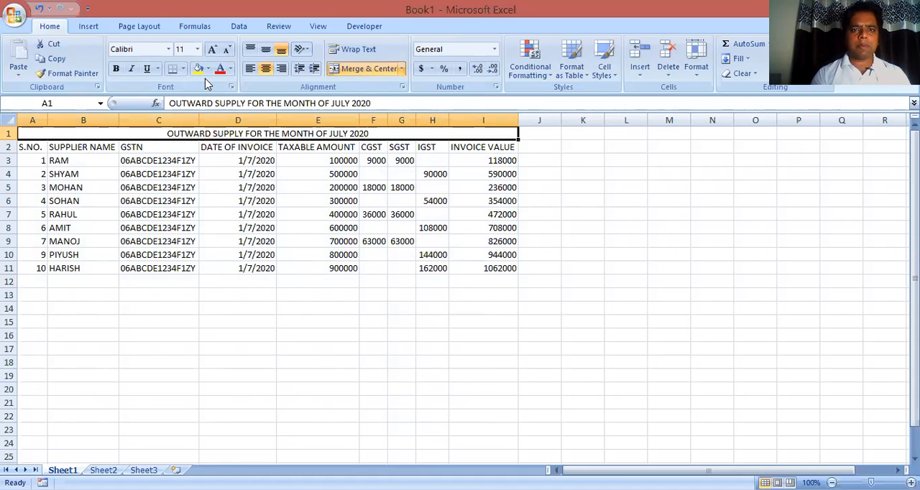
scroll(204, 83, "down", 7)
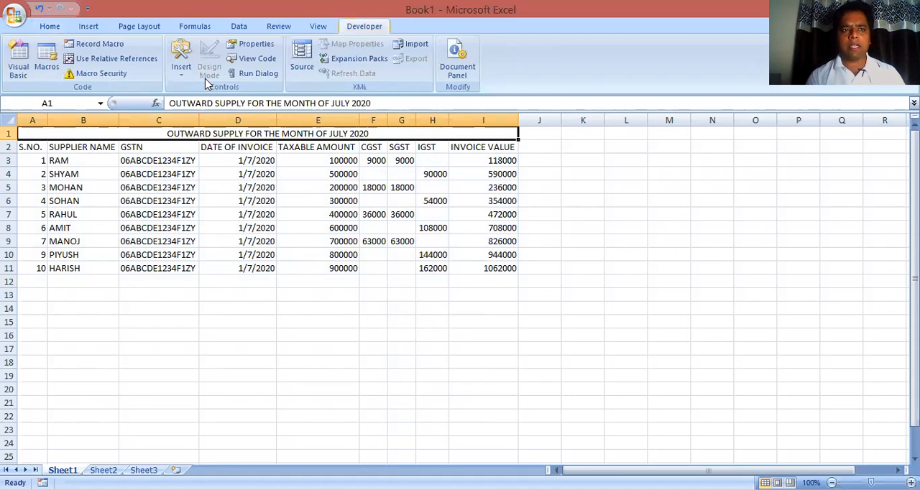
left_click(105, 49)
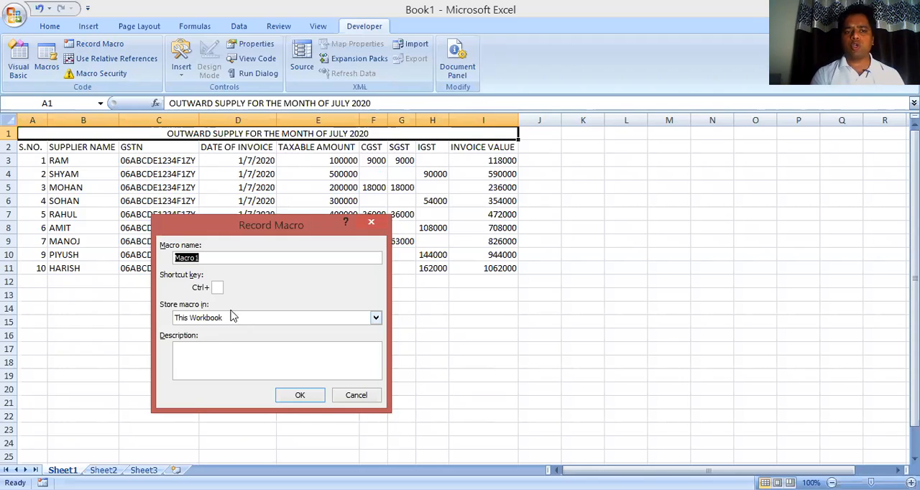
left_click(303, 396)
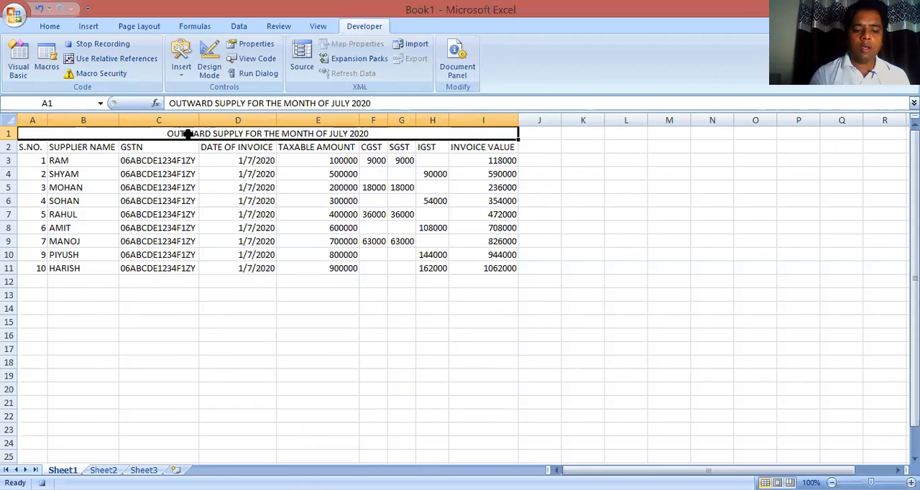
Make the title in A1 bold and underlined, and set its font size to 20
key("ctrl+b")
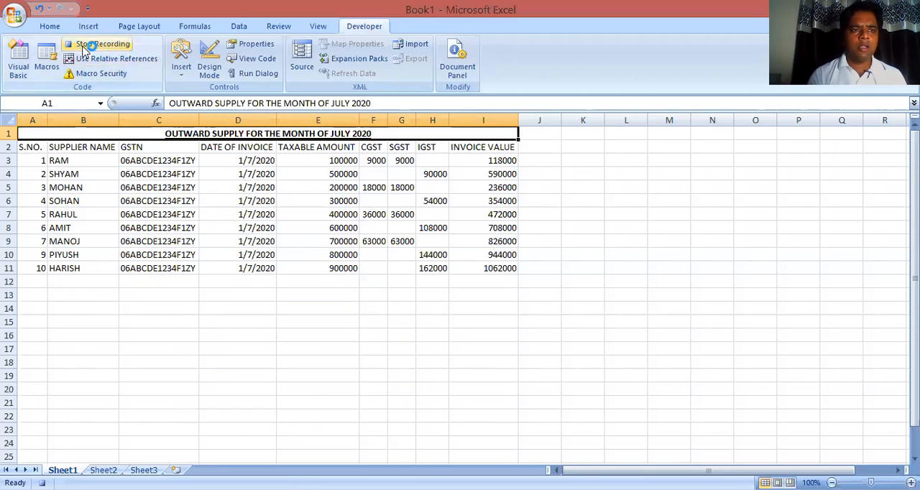
left_click(46, 26)
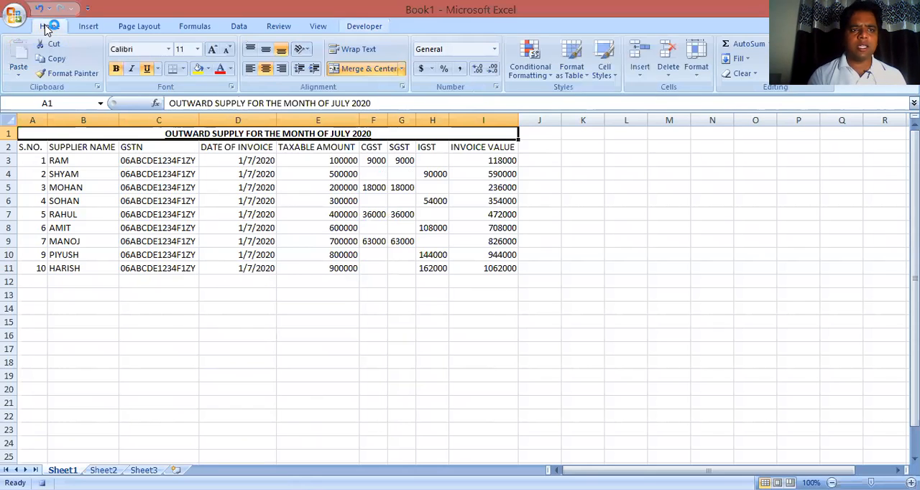
left_click(197, 49)
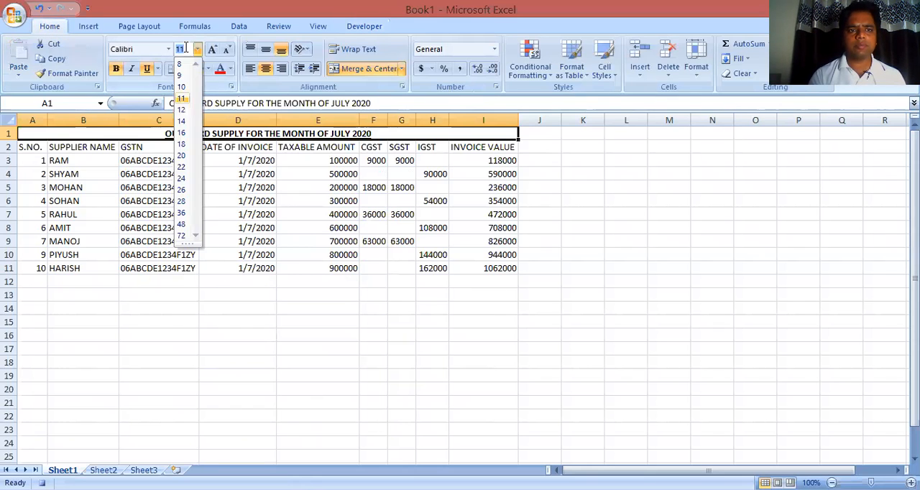
left_click(182, 155)
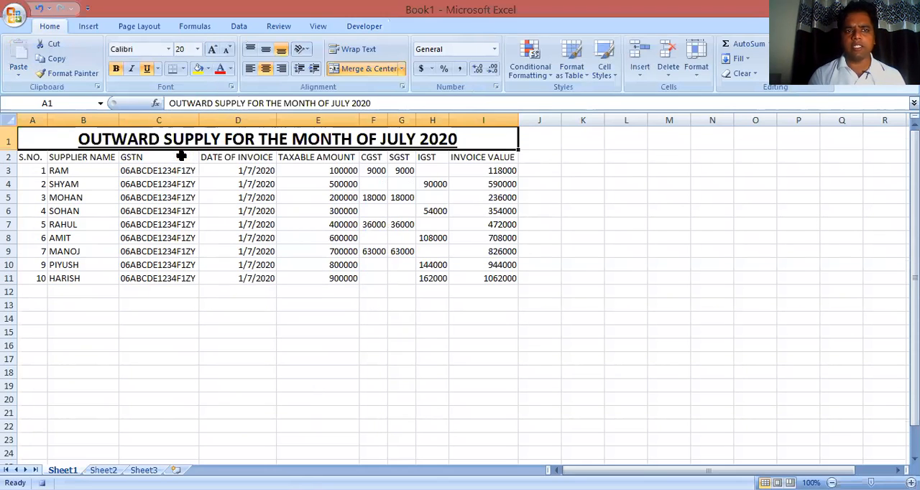
Center and bold the header row A2:I2 and fill it with the dark blue theme color
left_click(30, 157)
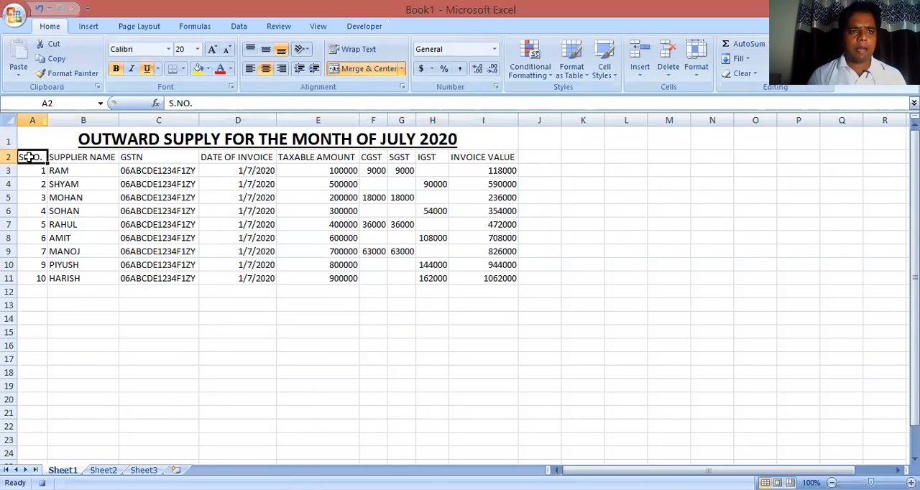
key("shift+Right")
key("shift+Right")
key("shift+Right")
key("shift+Right")
key("shift+Right")
key("shift+Right")
key("shift+Right")
key("shift+Right")
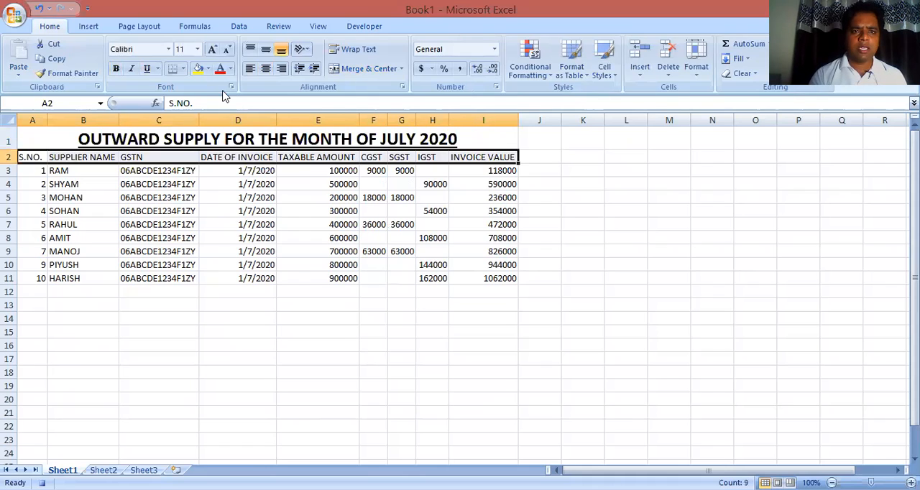
left_click(265, 70)
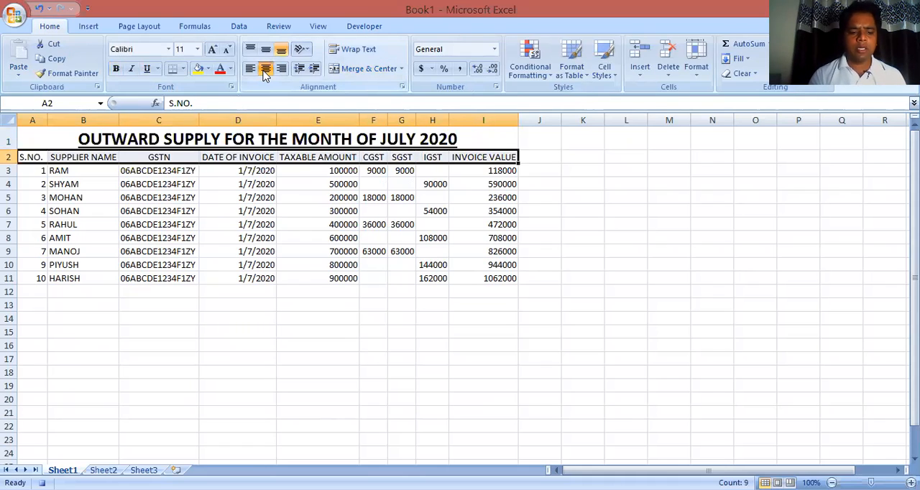
key("ctrl+b")
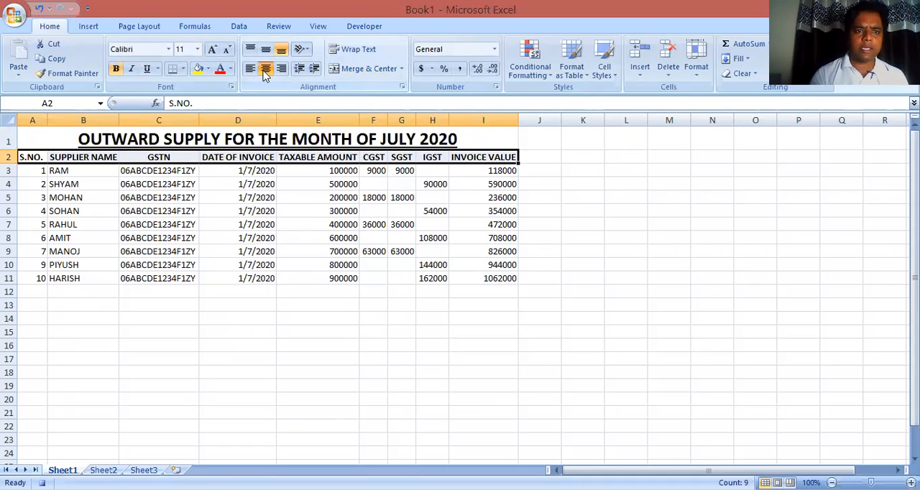
left_click(208, 70)
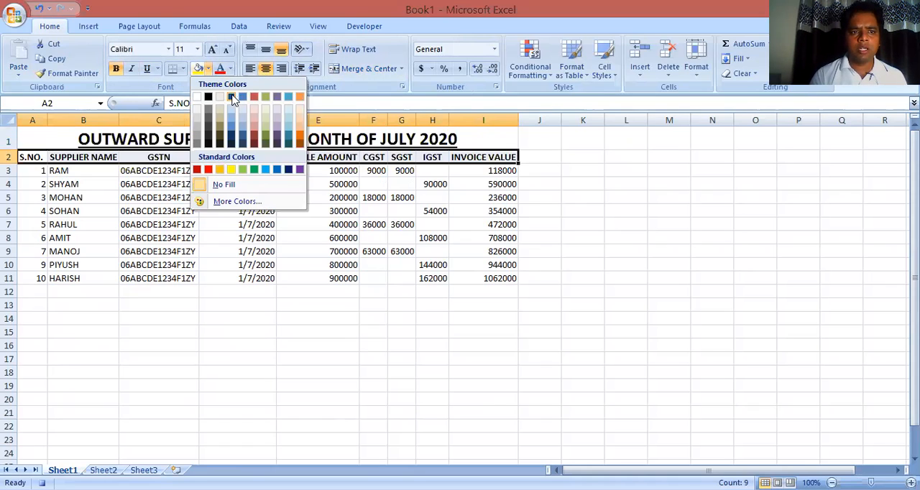
left_click(227, 99)
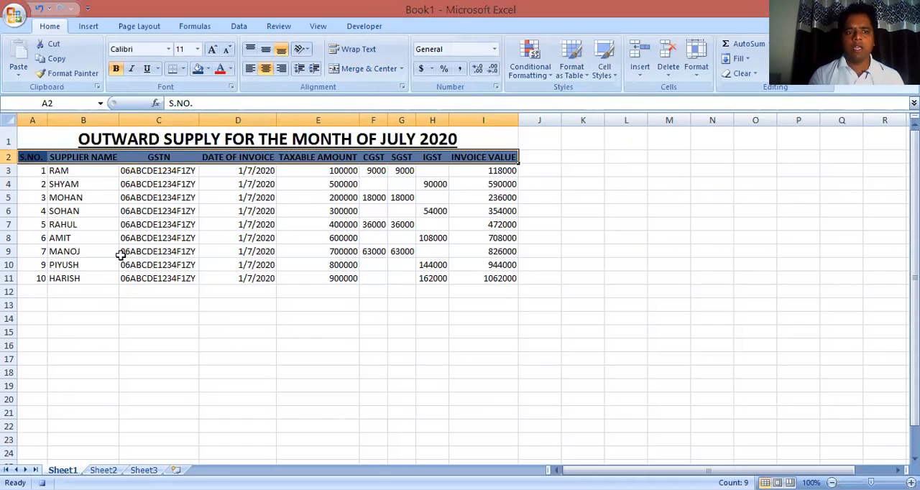
Apply all borders to the table range A2:I11
left_click(41, 158)
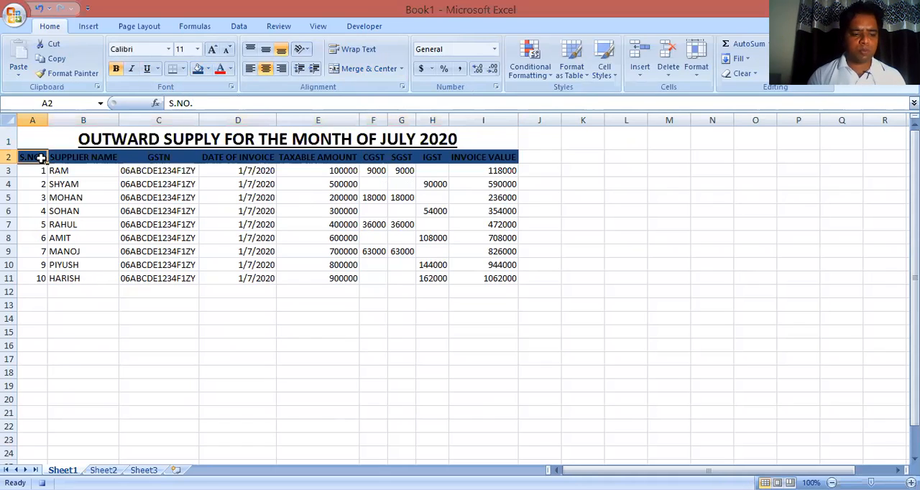
key("shift+Down")
key("shift+Down")
key("shift+Down")
key("shift+Down")
key("shift+Down")
key("shift+Down")
key("shift+Down")
key("shift+Down")
key("shift+Down")
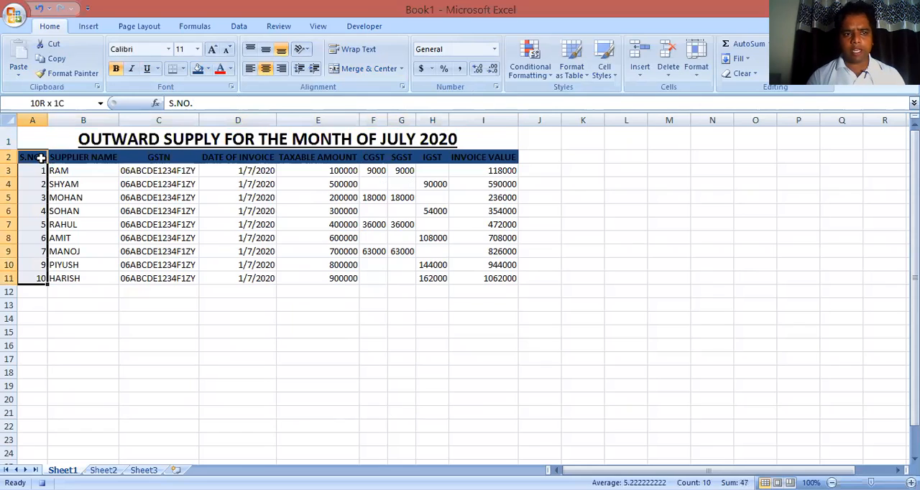
key("shift+Right")
key("shift+Right")
key("shift+Right")
key("shift+Right")
key("shift+Right")
key("shift+Right")
key("shift+Right")
key("shift+Right")
key("shift+Right")
key("shift+Left")
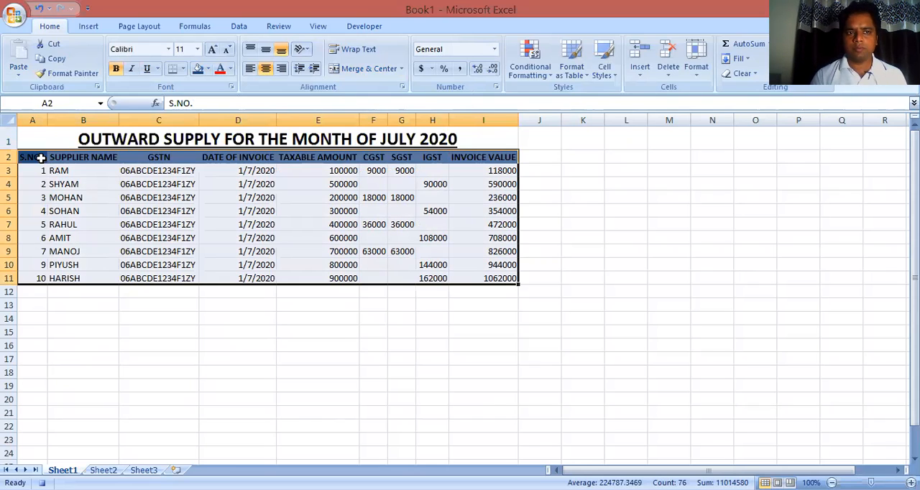
key("alt+h")
key("b")
key("a")
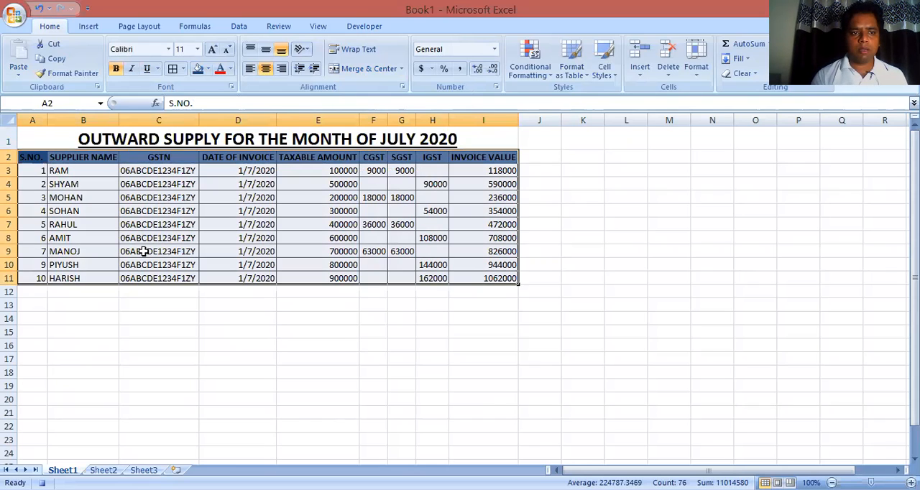
Total the taxable amounts E3:E11 in cell E12 with a SUM formula
left_click(221, 297)
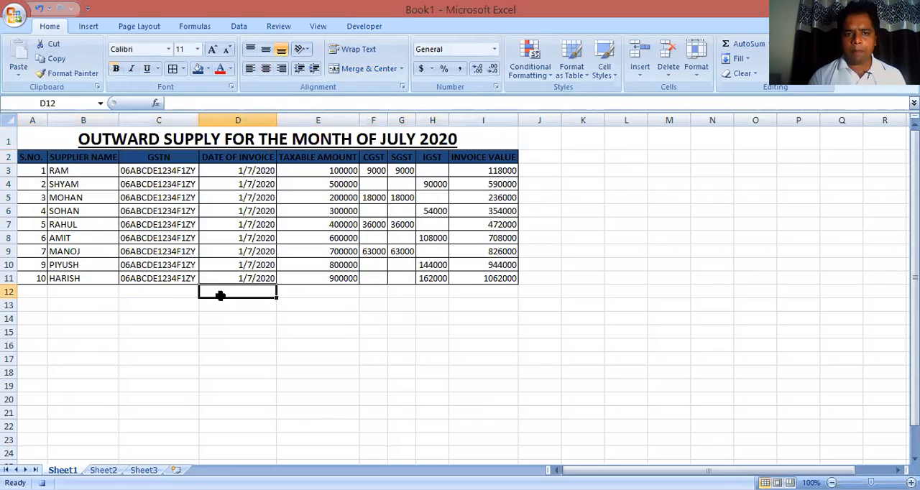
key("Right")
key("Right")
key("Left")
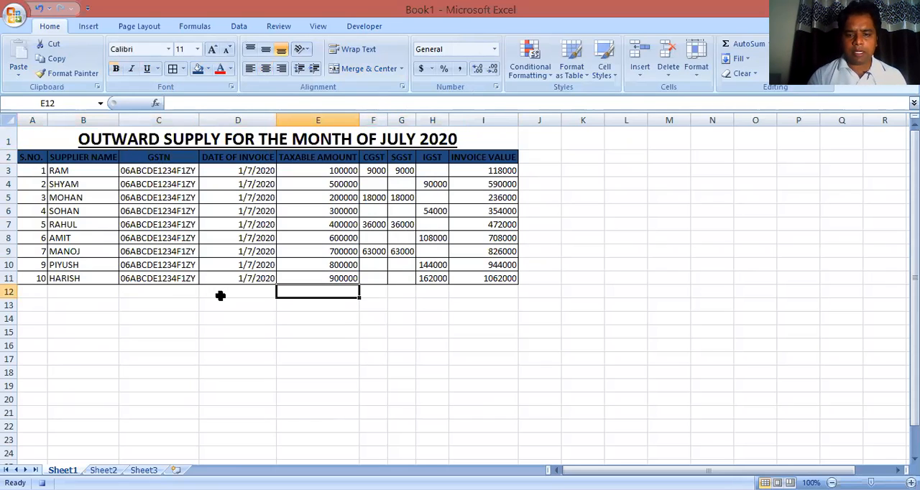
key("alt+equal")
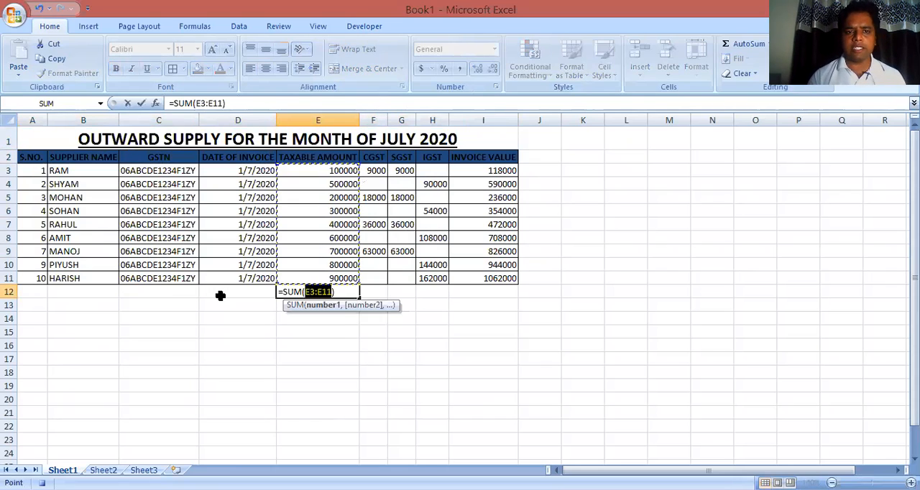
key("Return")
Copy the total formula from E12 to F12:I12 and autofit the CGST and SGST columns
key("Up")
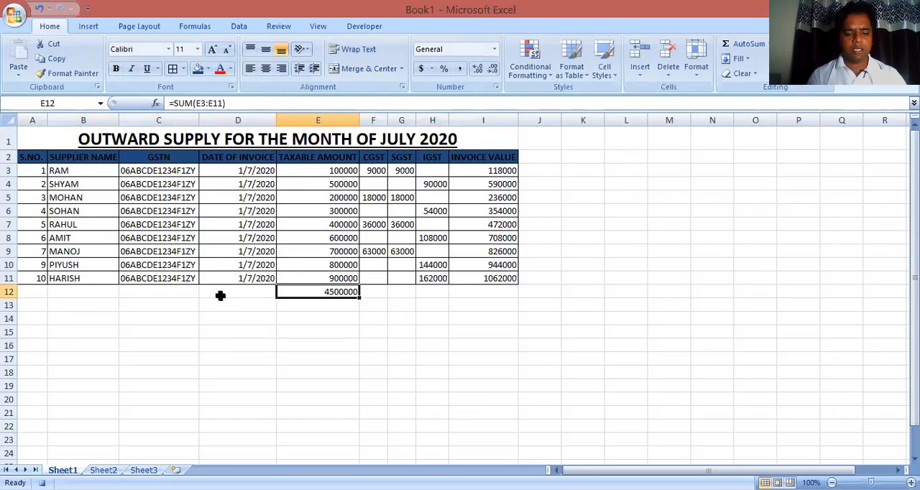
key("ctrl+c")
key("Right")
key("shift+Right")
key("shift+Right")
key("shift+Right")
key("shift+Right")
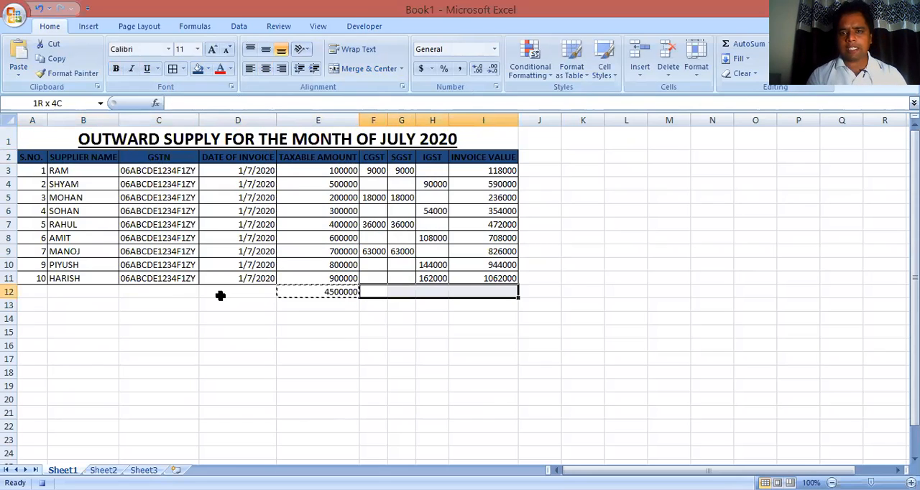
key("shift+Left")
key("Return")
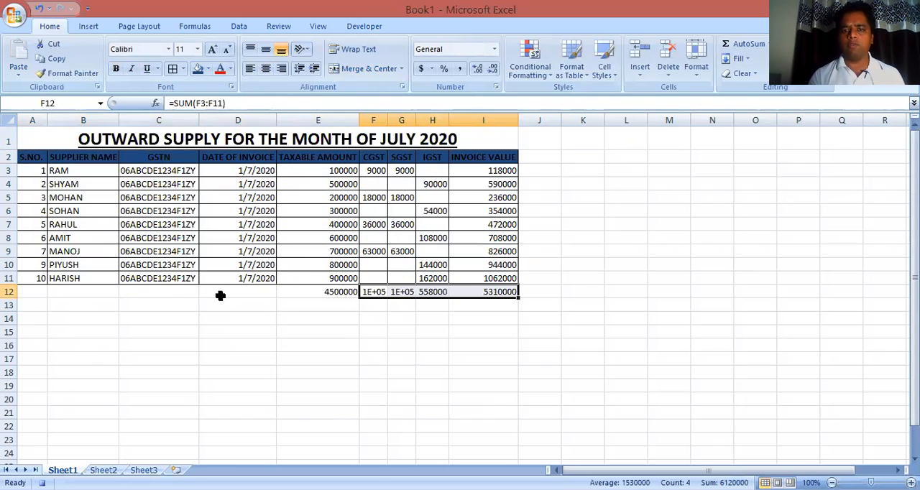
double_click(386, 117)
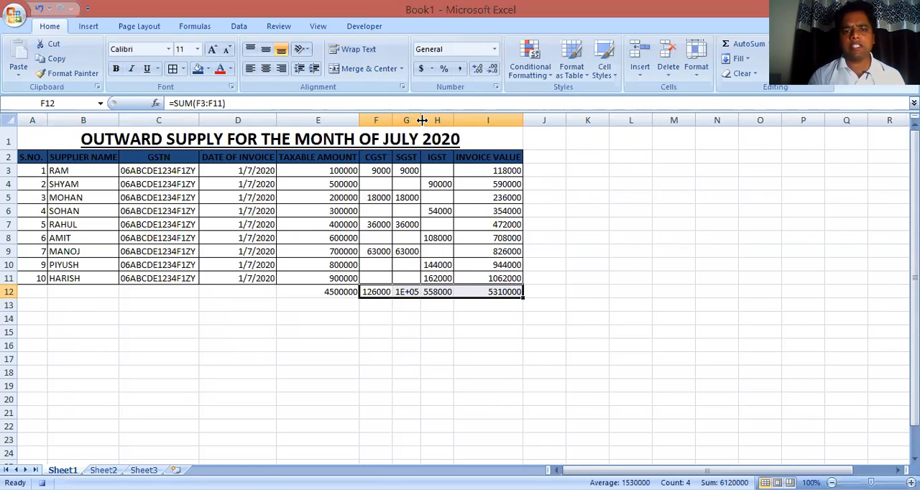
double_click(421, 119)
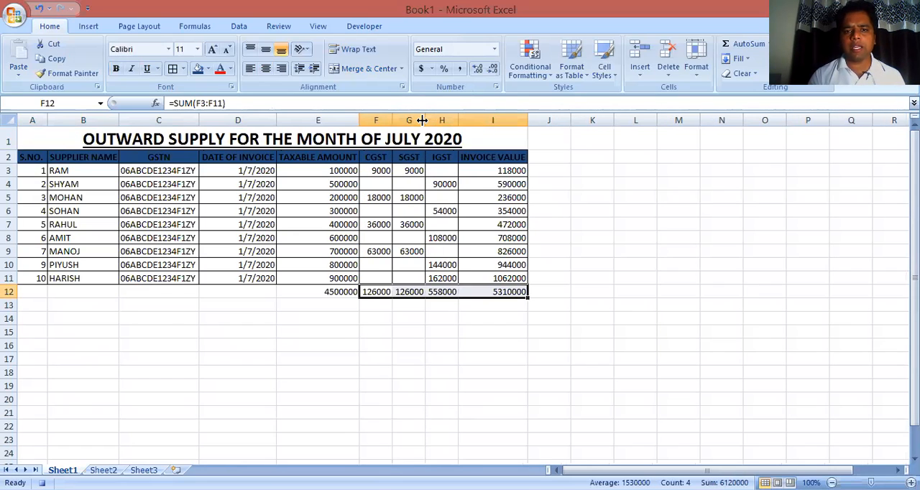
Apply a bottom double border to the totals in E12:I12
left_click(313, 292)
key("shift+Right")
key("shift+Right")
key("shift+Right")
key("shift+Right")
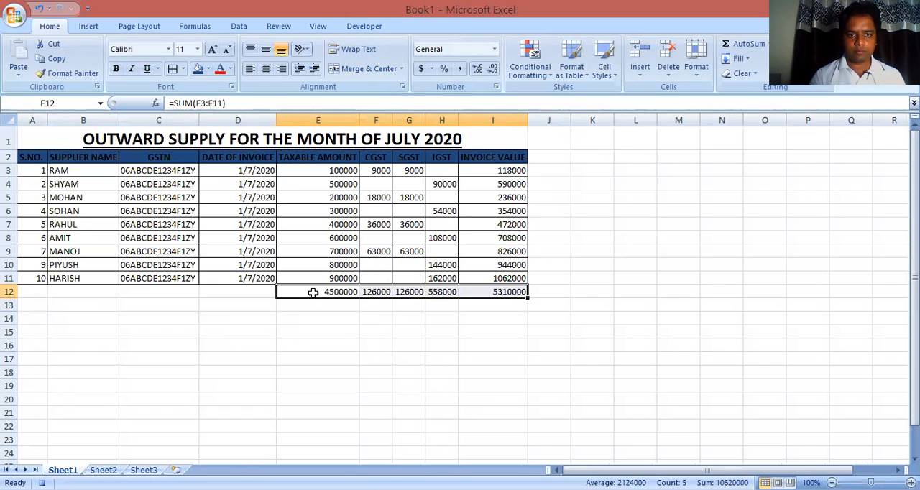
key("alt+h")
key("b")
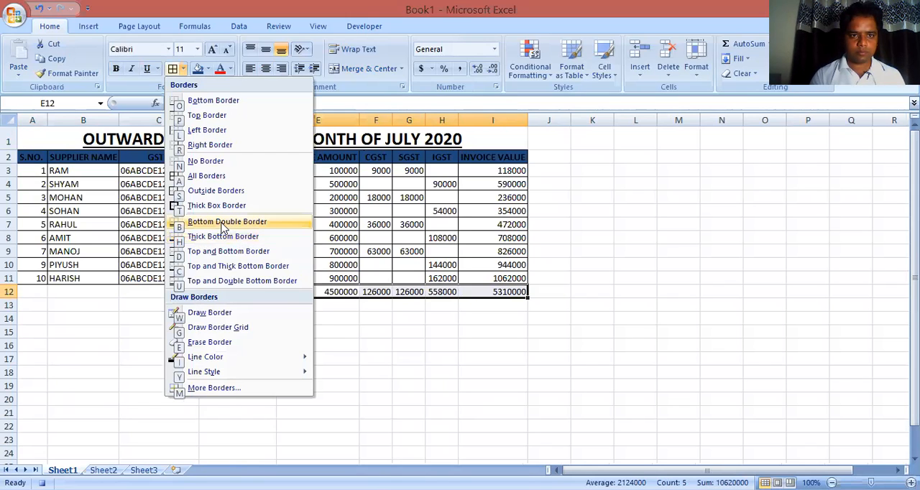
left_click(222, 224)
left_click(312, 348)
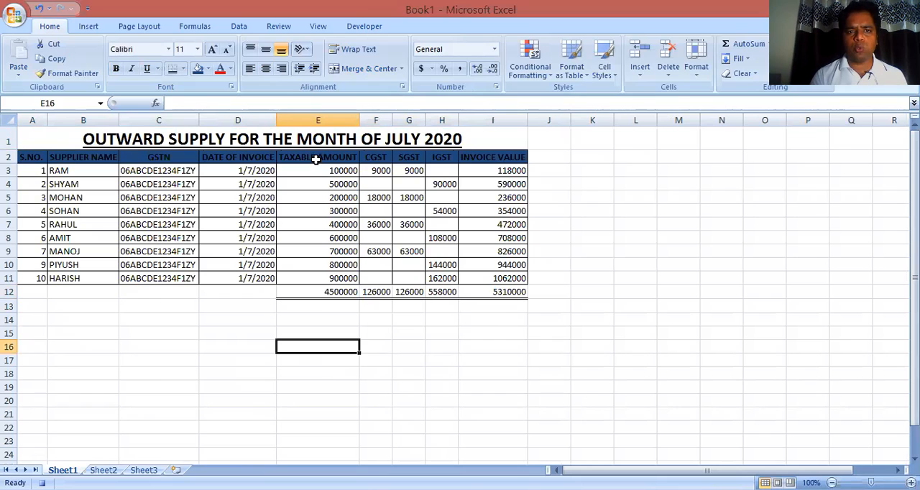
Format the amounts in E3:I12 as numbers with thousands separators and two decimals
left_click_drag(316, 168, 496, 296)
key("ctrl+shift+1")
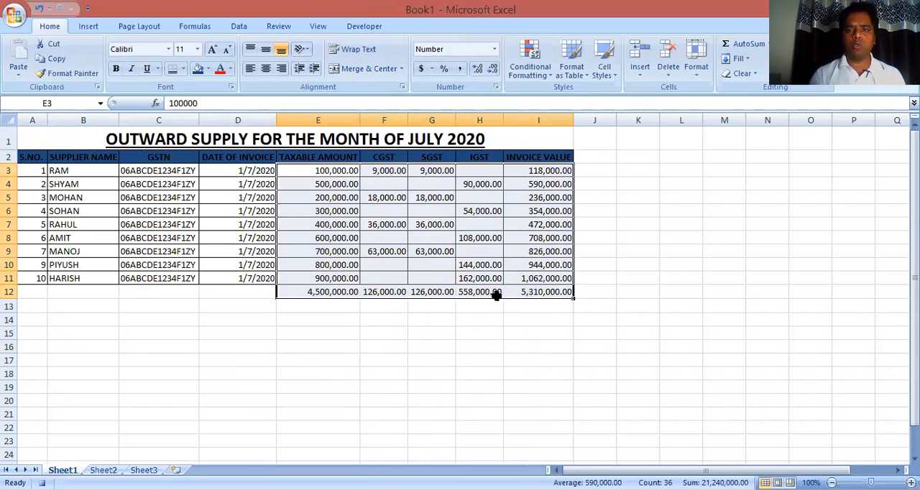
left_click(248, 308)
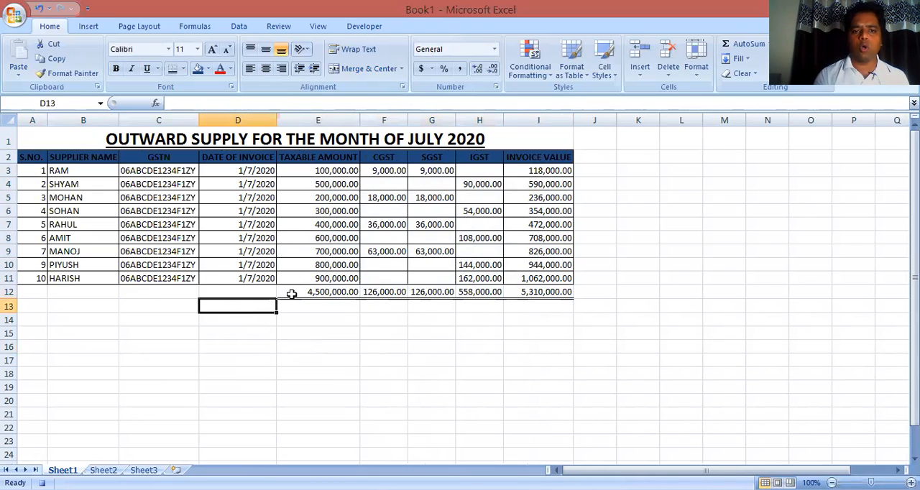
Fill the totals in E12:I12 with the standard orange color
left_click(291, 294)
key("shift+Right")
key("shift+Right")
key("shift+Right")
key("shift+Right")
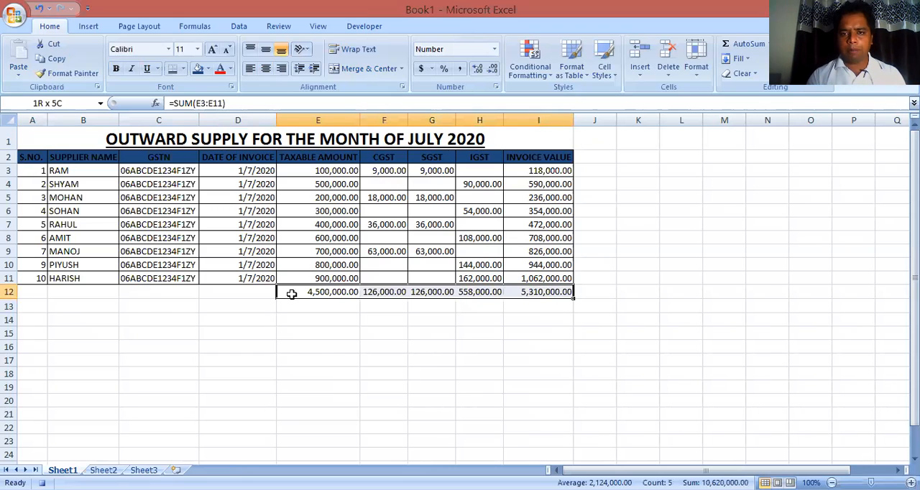
key("ctrl+shift+Right")
key("ctrl+shift+Left")
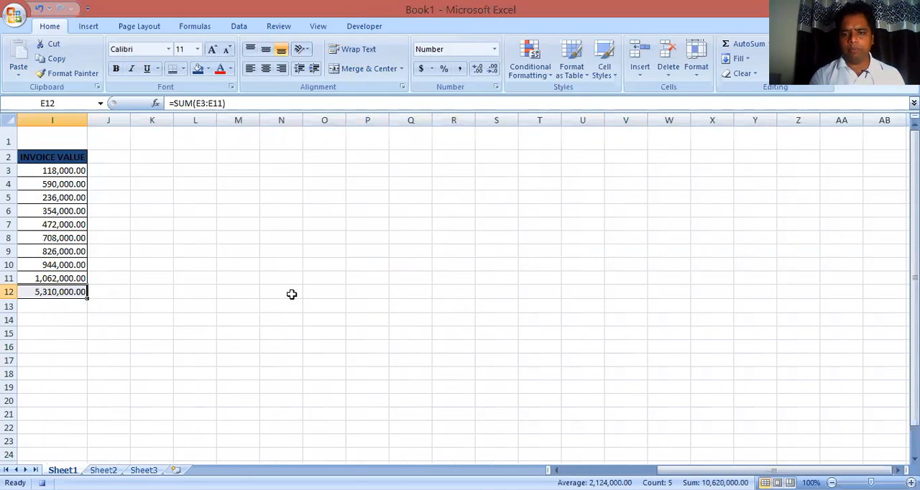
left_click(574, 471)
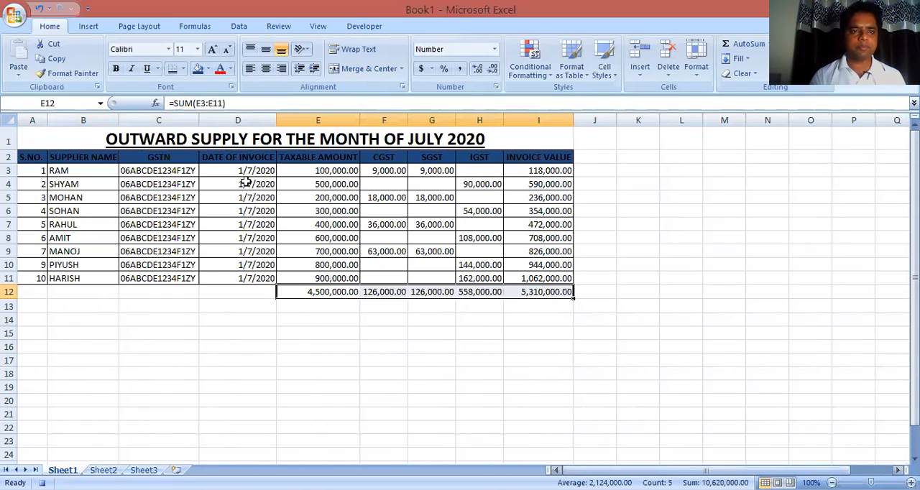
left_click(207, 70)
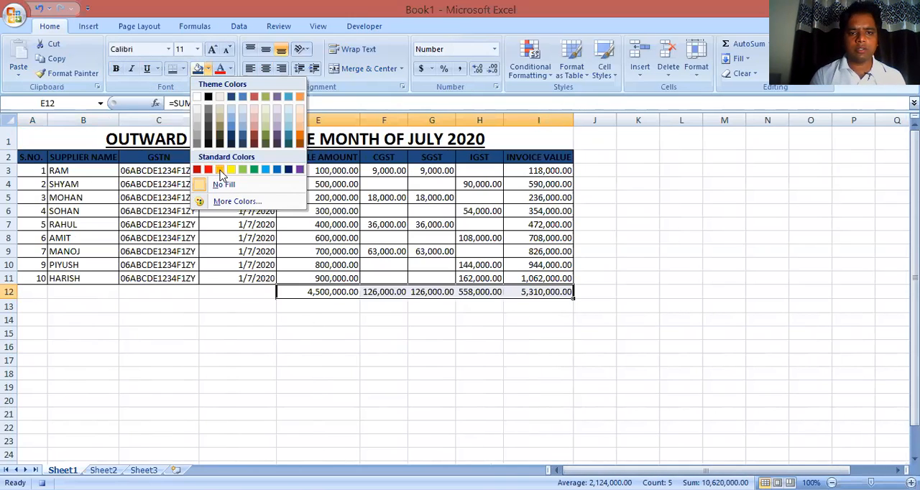
left_click(220, 170)
left_click(231, 305)
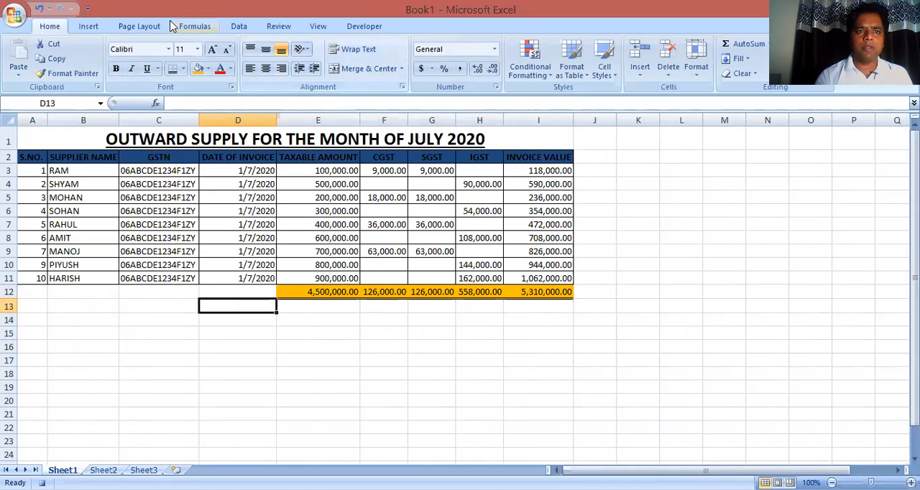
Stop recording the macro
left_click(364, 26)
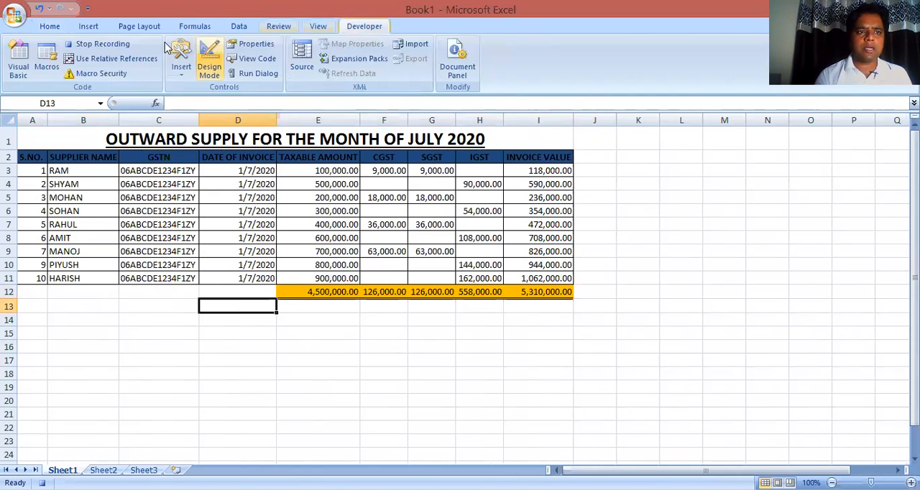
left_click(105, 47)
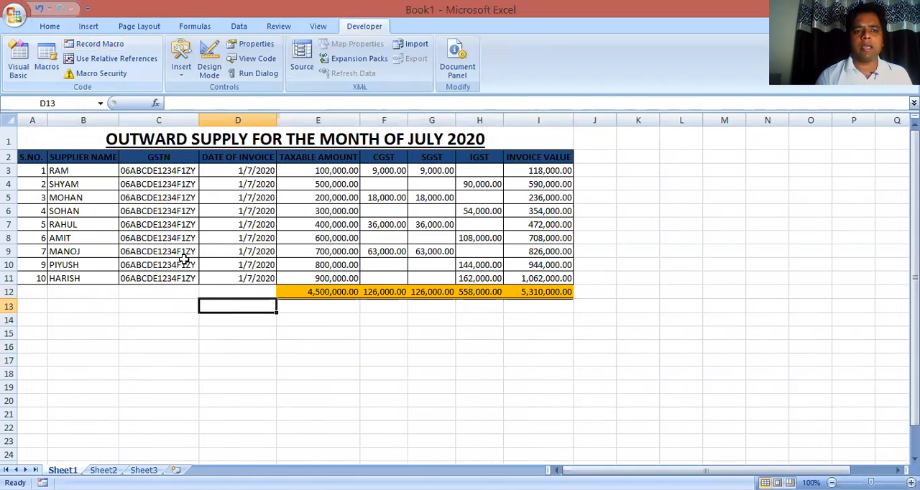
left_click(179, 306)
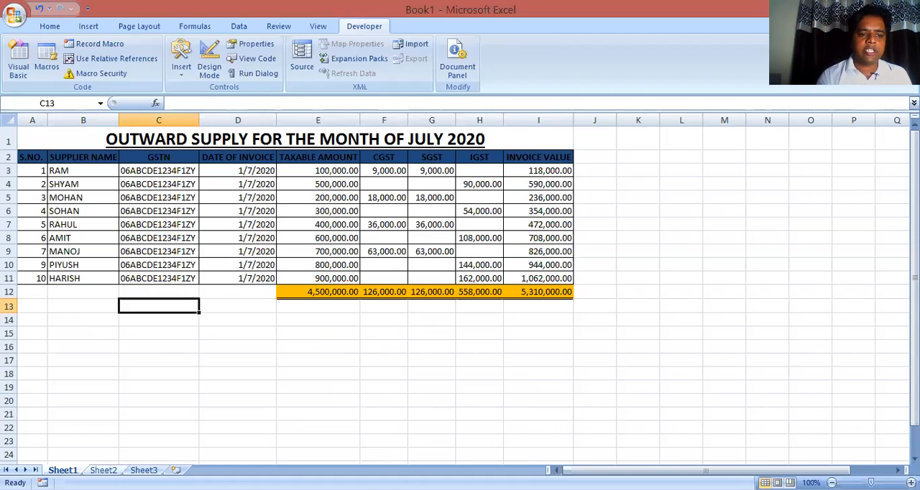
Select the title cell A1 on Sheet2 and run Macro1 on the unformatted table
key("ctrl+Page_Down")
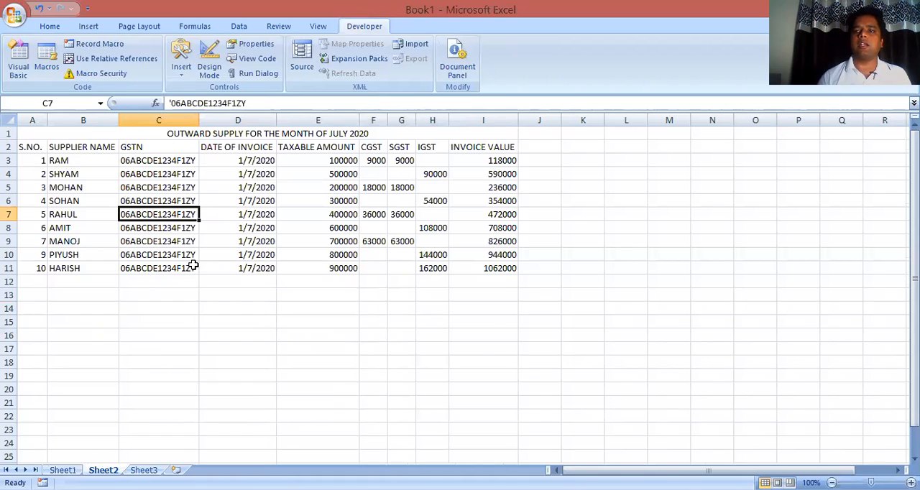
left_click(210, 135)
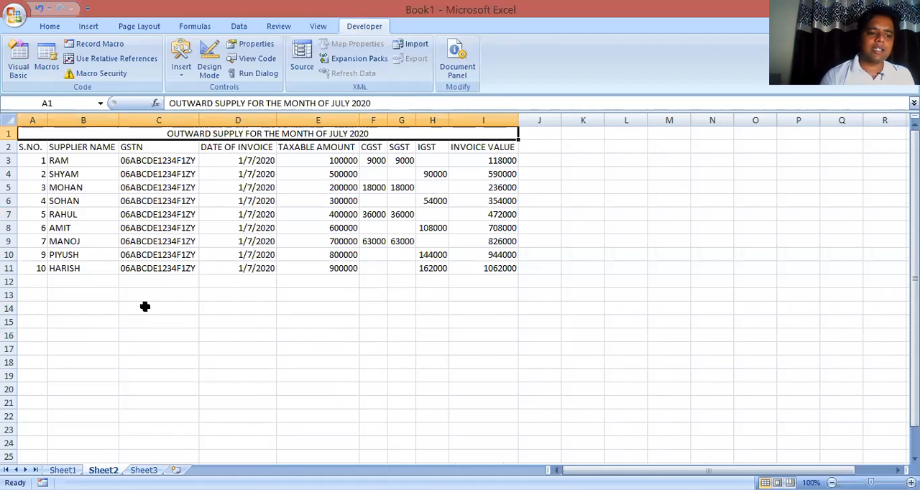
left_click(63, 470)
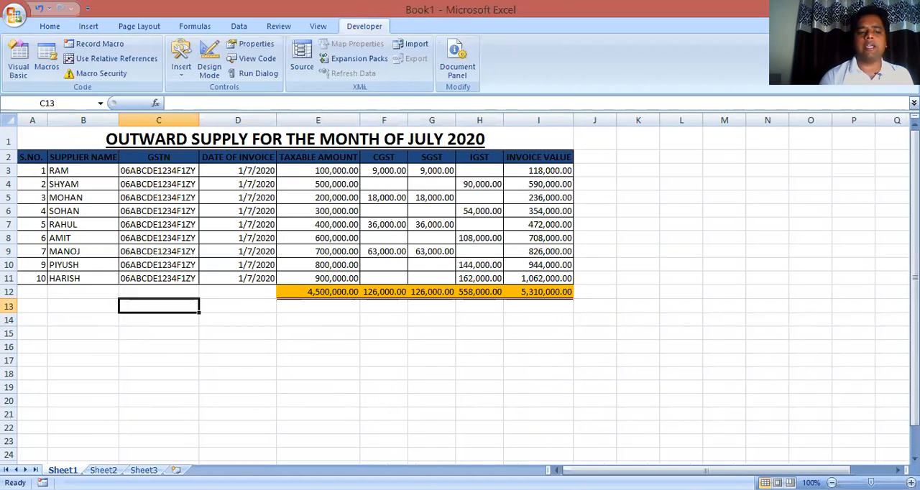
left_click(103, 470)
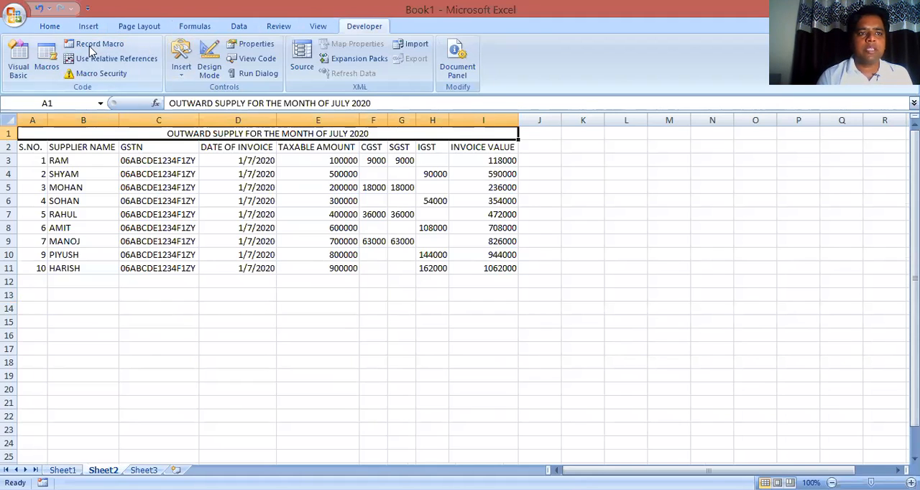
left_click(47, 68)
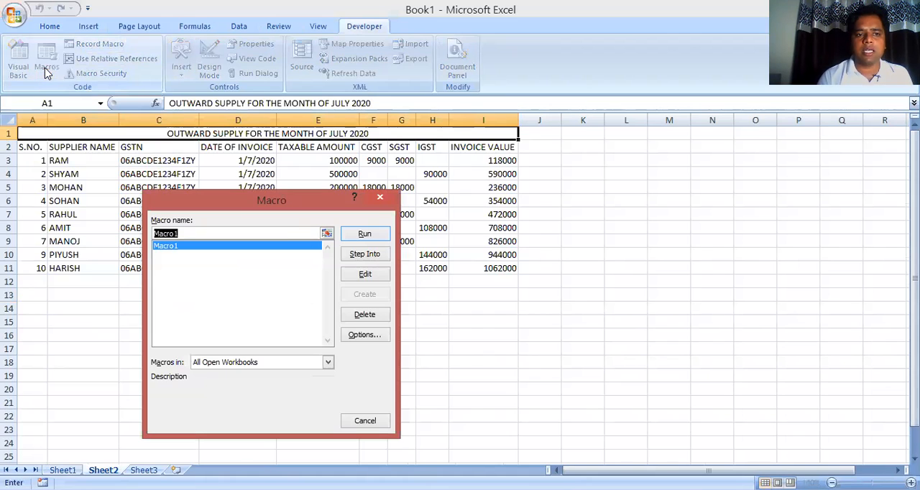
left_click(363, 244)
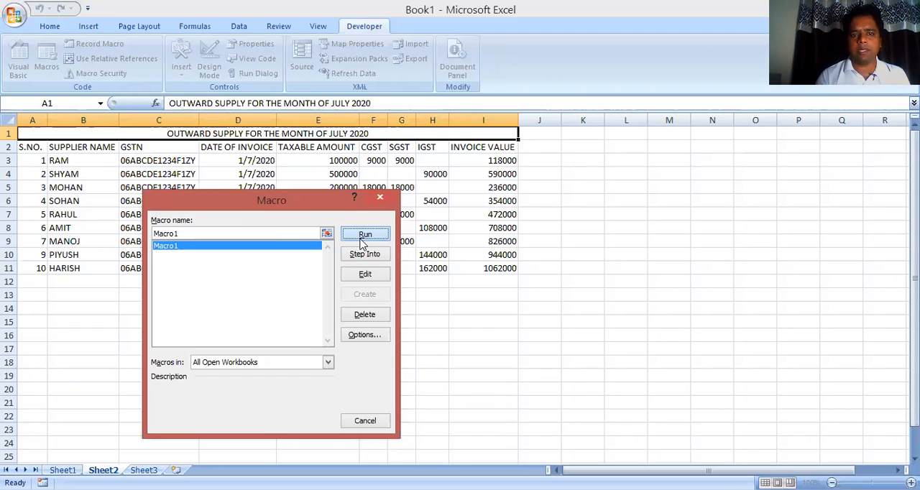
left_click(381, 319)
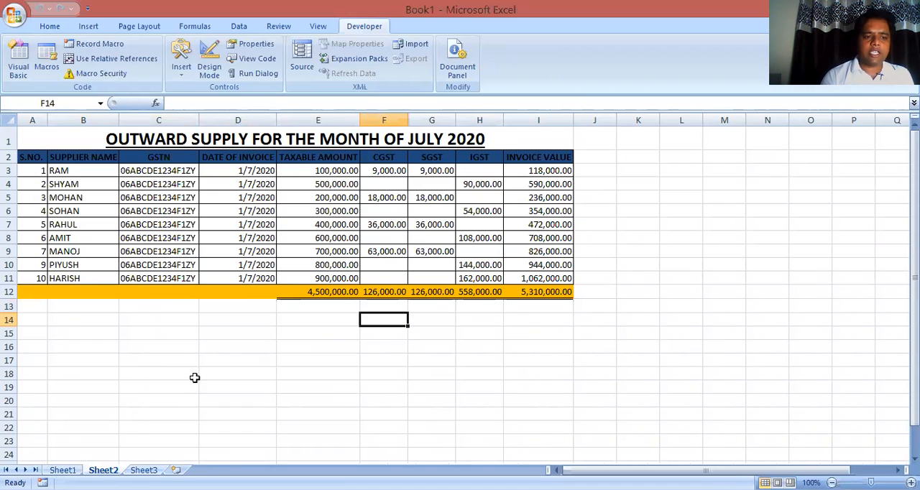
Compare the totals row fill in A12:D12 between Sheet1 and Sheet2
left_click(63, 470)
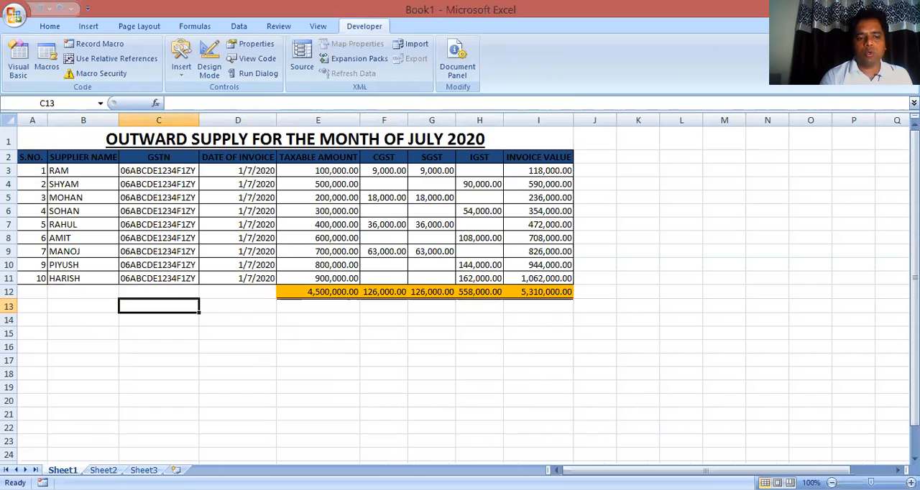
left_click(103, 469)
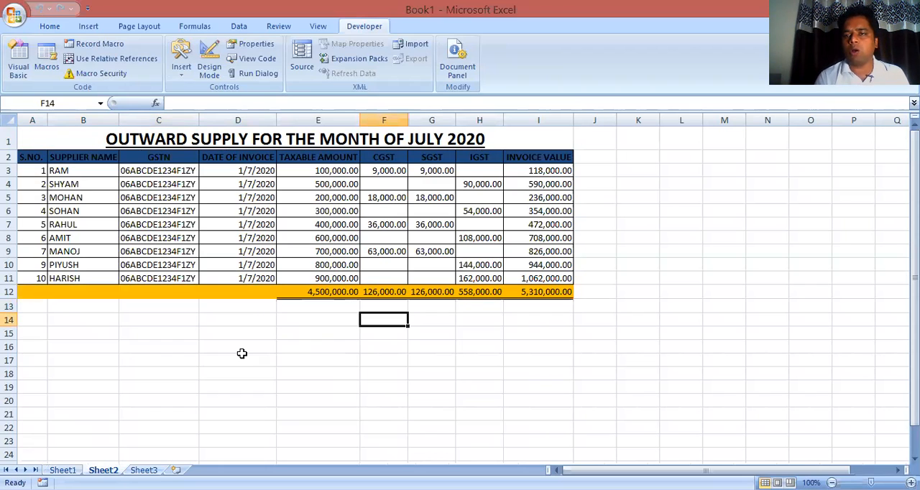
left_click(258, 294)
key("shift+Home")
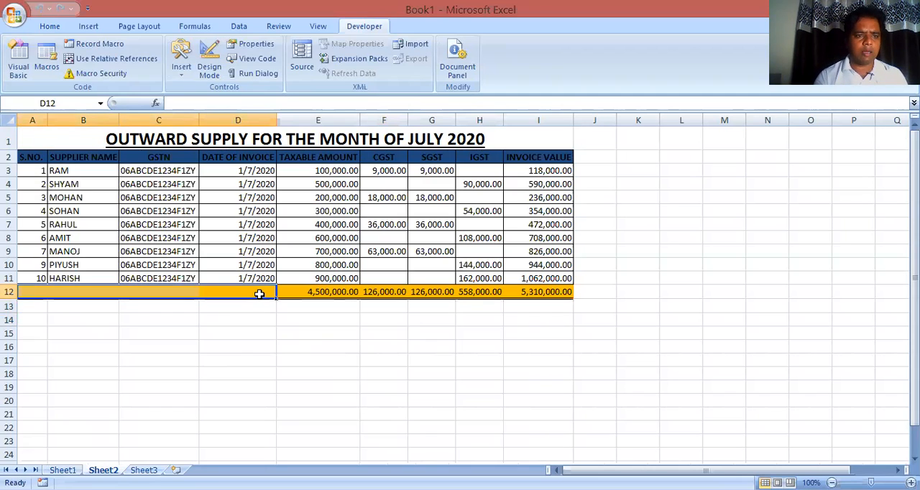
left_click(62, 470)
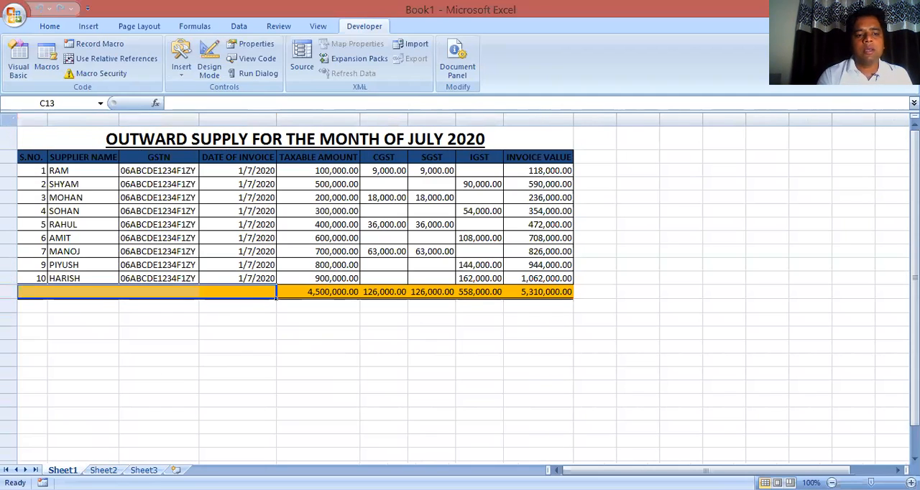
key("ctrl+Page_Down")
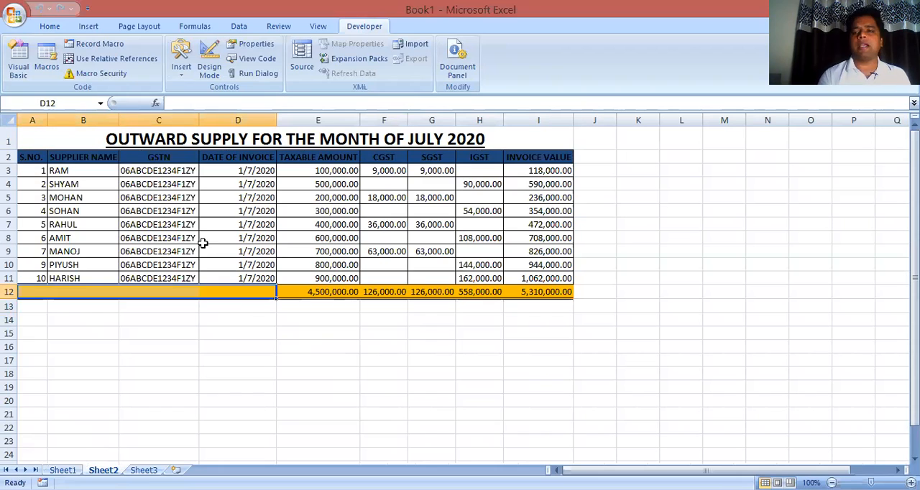